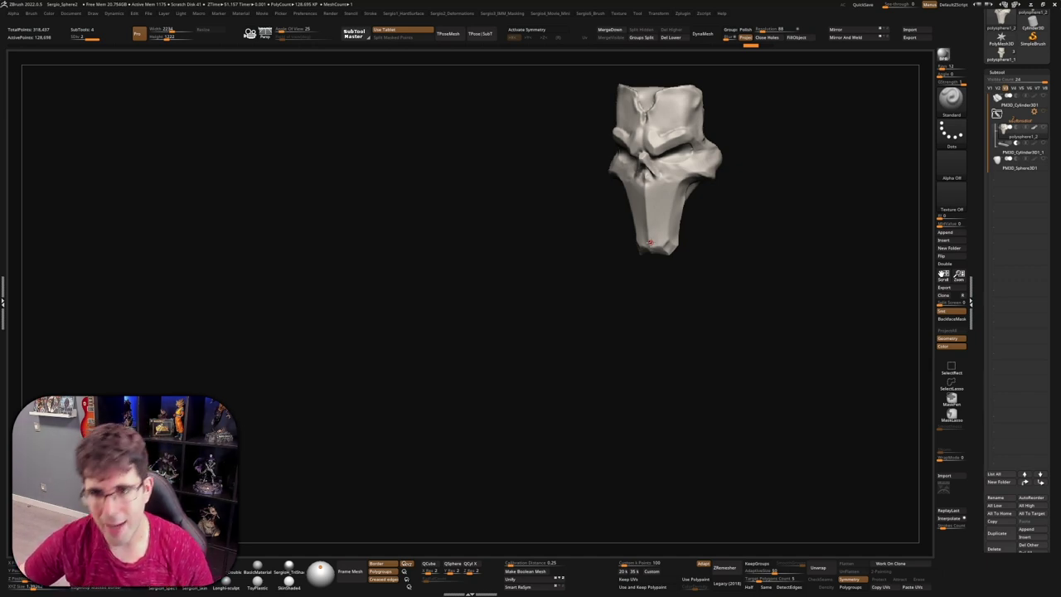
- Frame the skull mask and insert a Cube3D as a new fifth subtool
drag(650, 242, 574, 268)
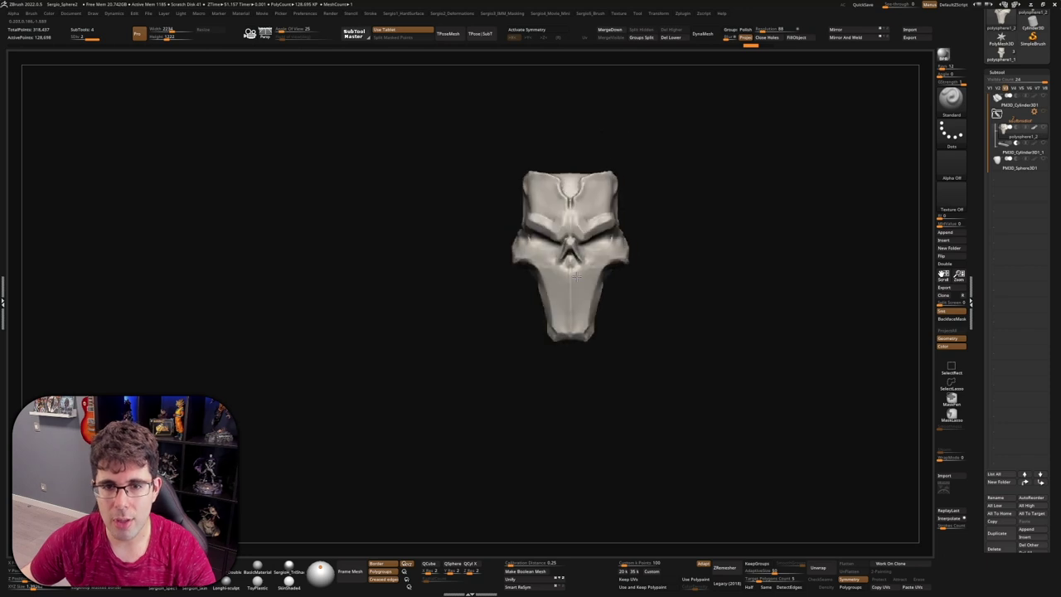
key(f)
key(ctrl)
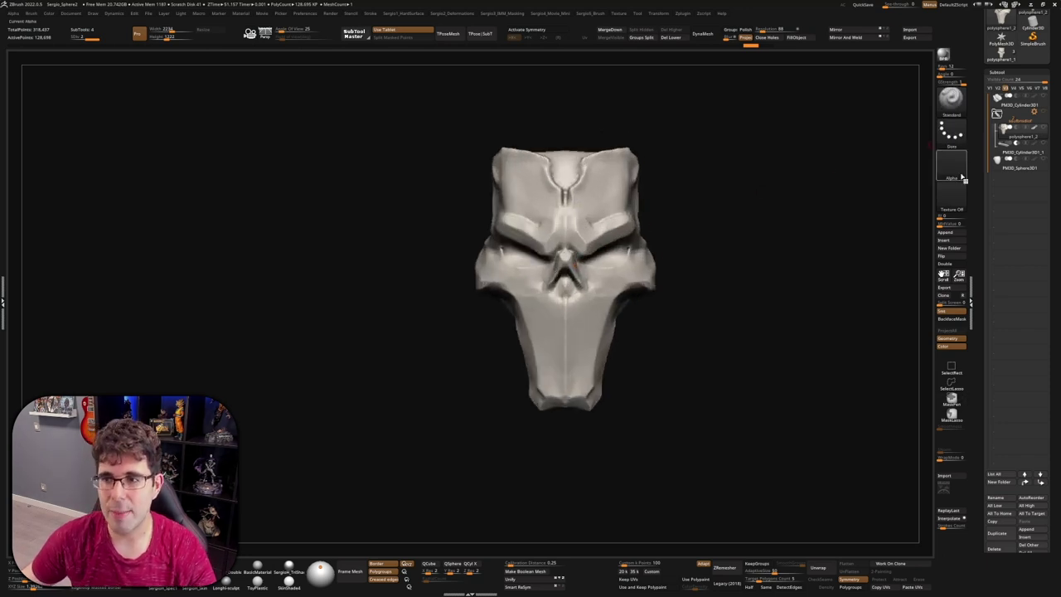
click(944, 239)
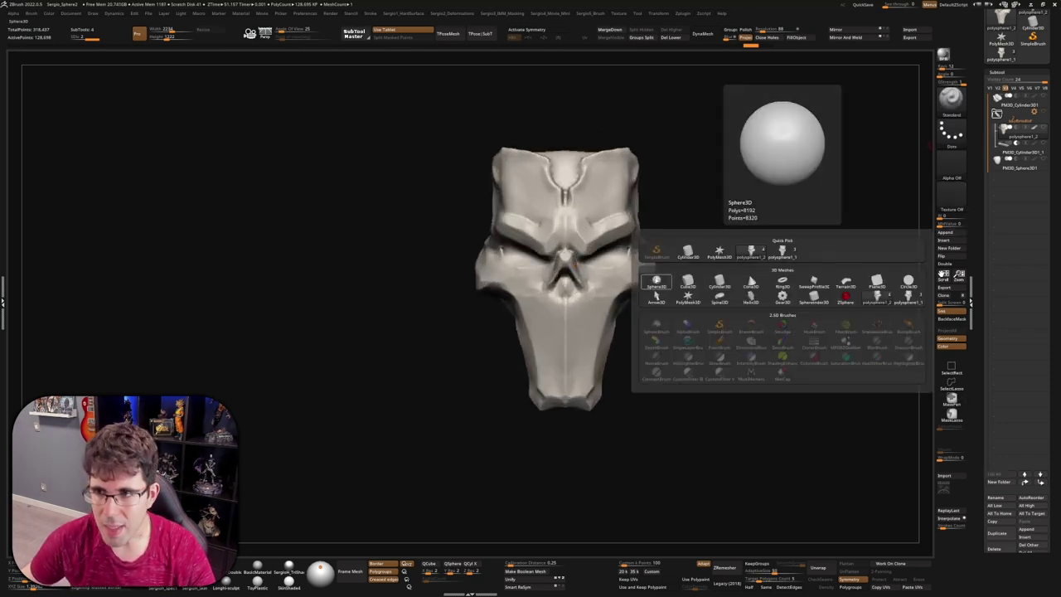
click(687, 285)
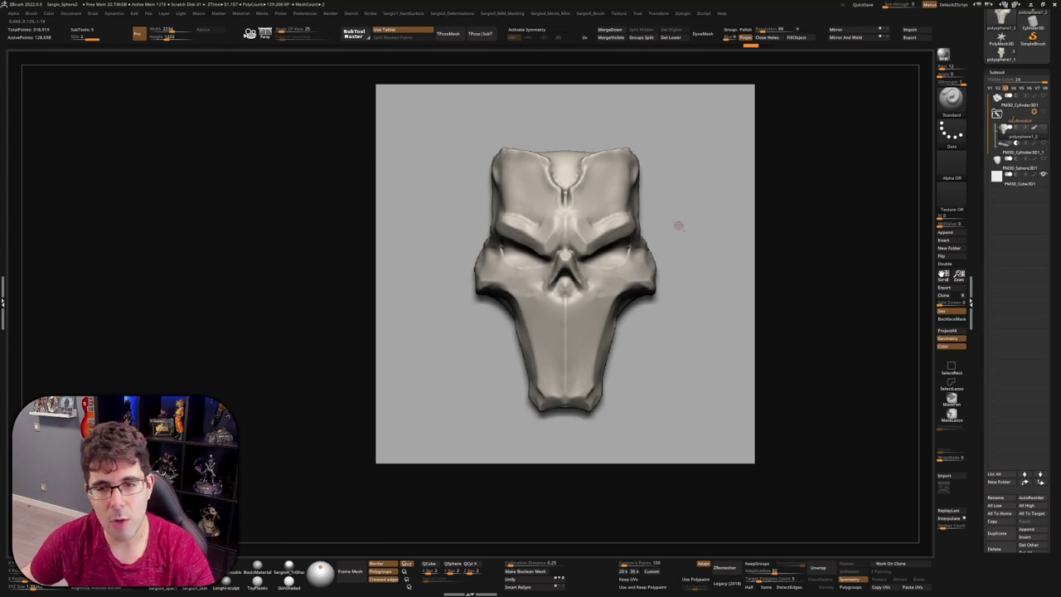
drag(678, 226, 666, 247)
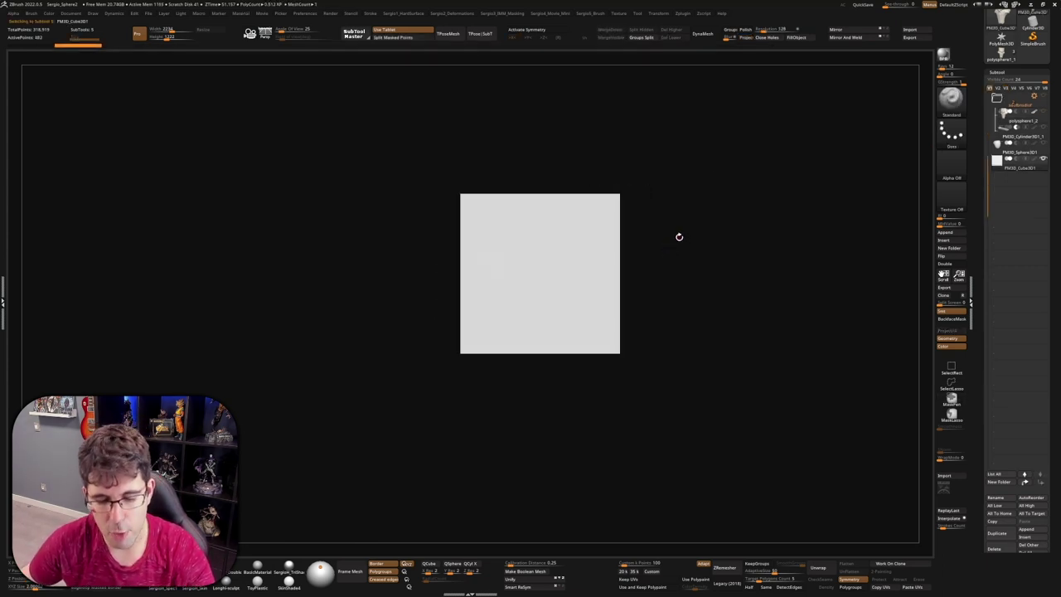
- Shrink the cube into a small box and place it on the skull mask's forehead
key(w)
drag(549, 267, 459, 310)
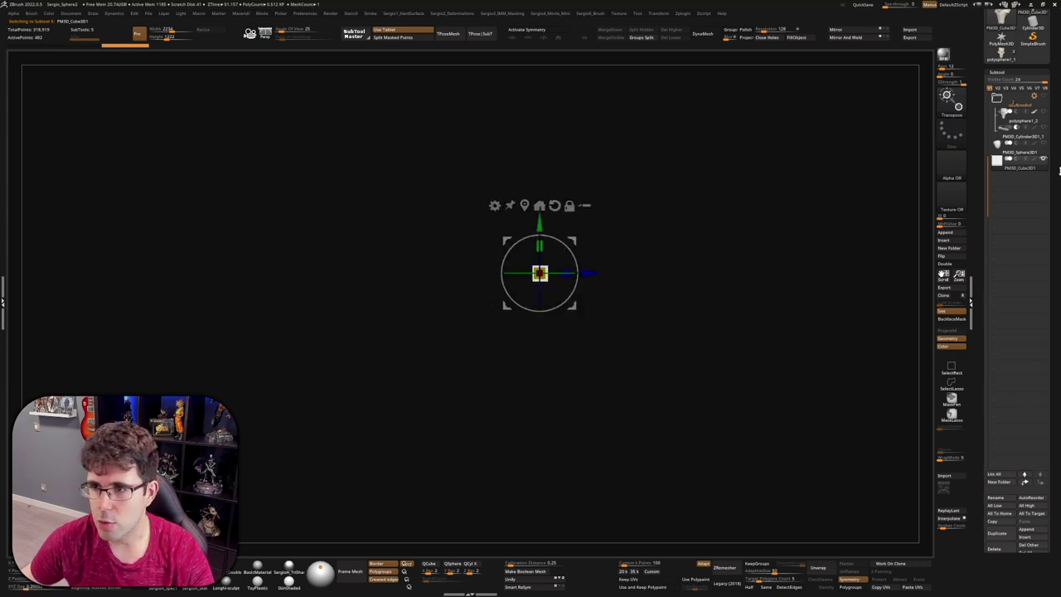
drag(1043, 114, 1019, 157)
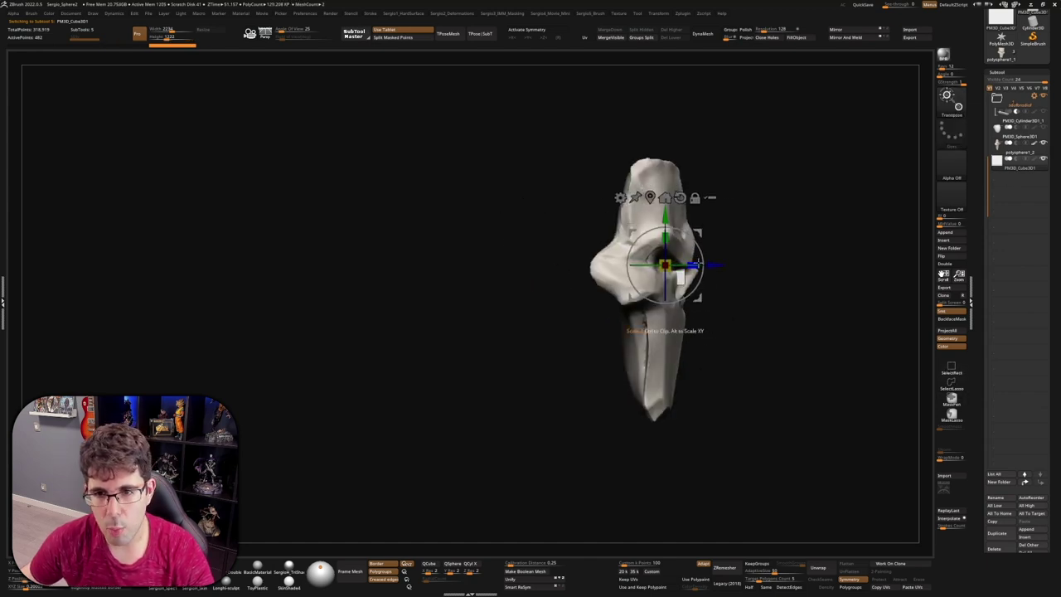
mouse_move(664, 265)
mouse_down()
mouse_move(852, 266)
mouse_move(805, 265)
mouse_move(781, 235)
mouse_move(708, 228)
mouse_up()
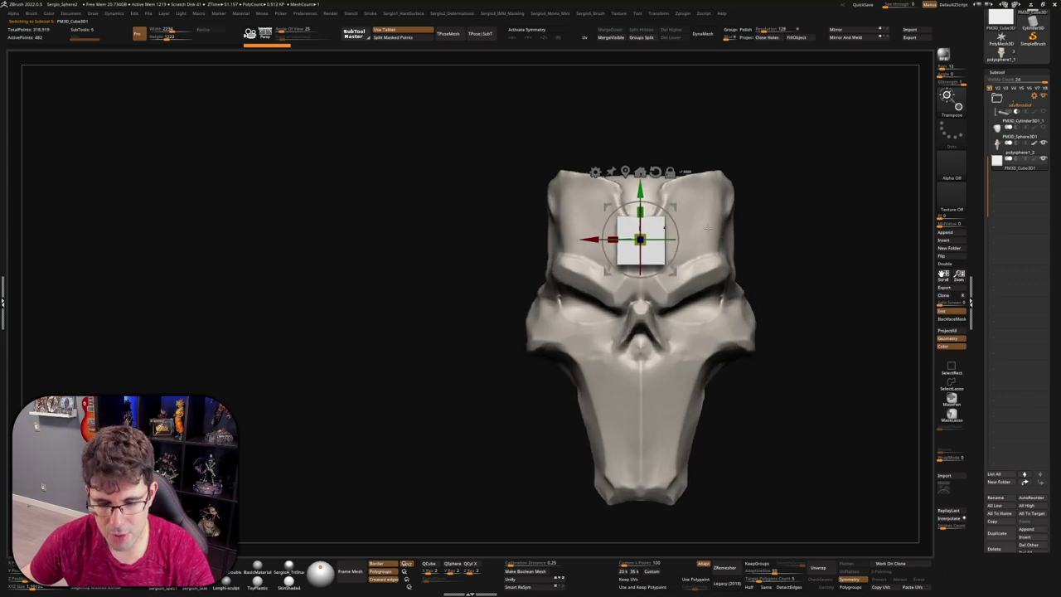
scroll(980, 414, down, 2)
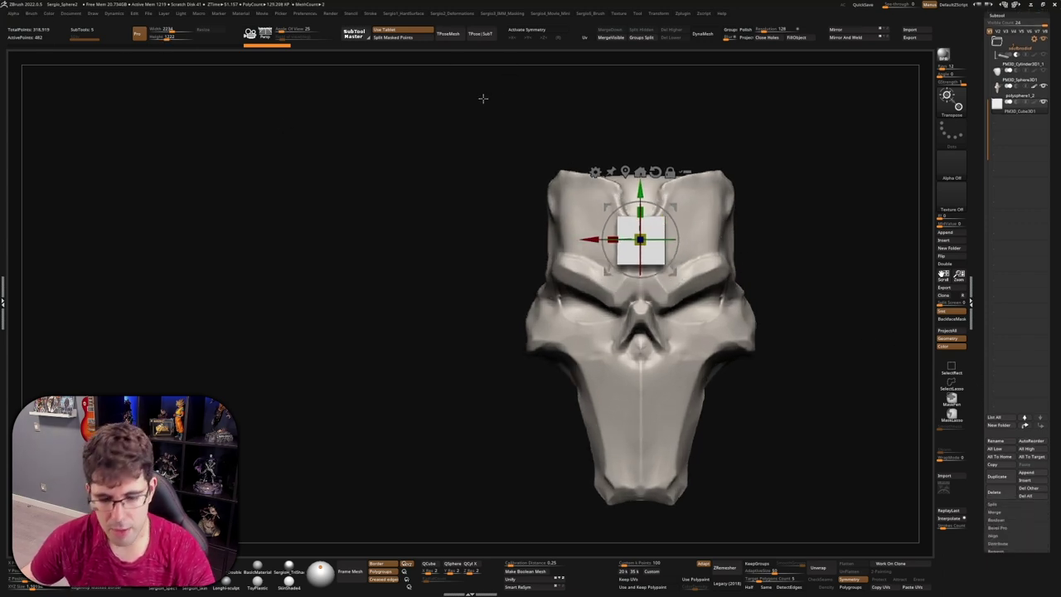
- Tilt the box downward so it sits flush with the forehead
mouse_move(481, 104)
mouse_down()
mouse_move(452, 106)
mouse_move(464, 116)
mouse_up()
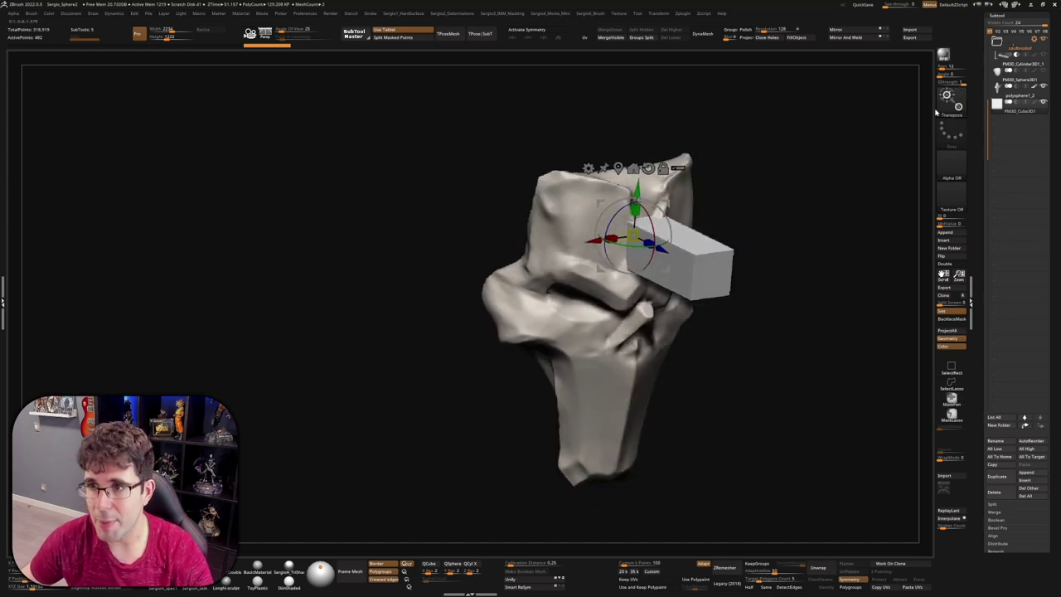
scroll(617, 313, up, 3)
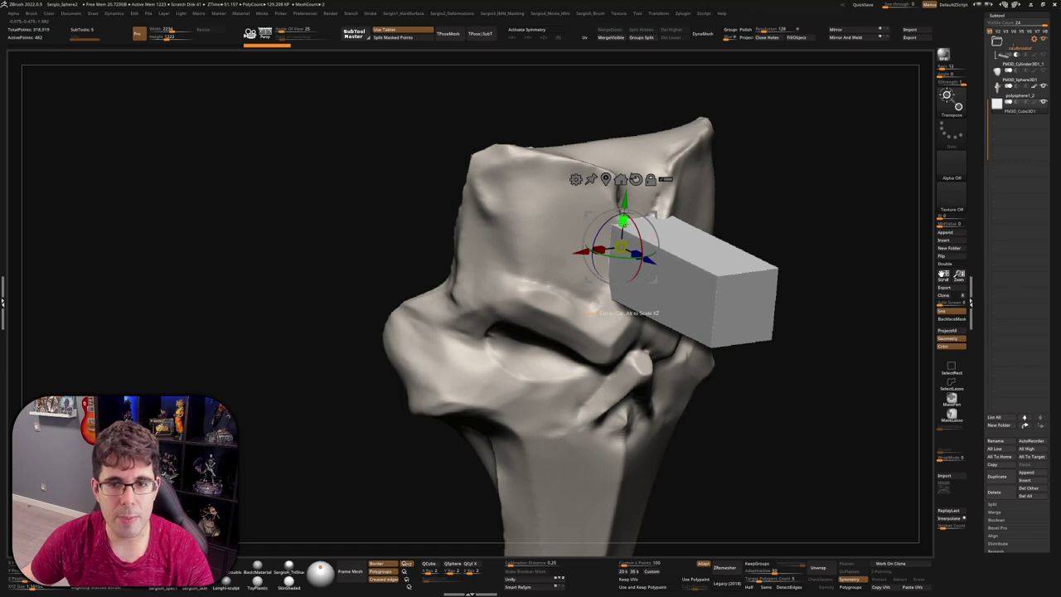
drag(590, 312, 613, 318)
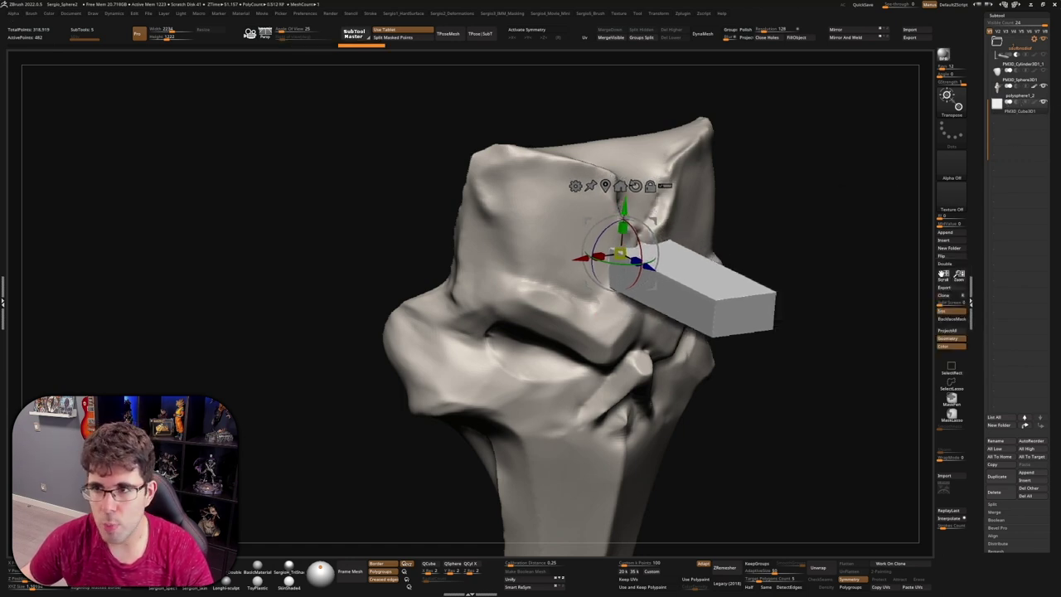
mouse_move(1019, 111)
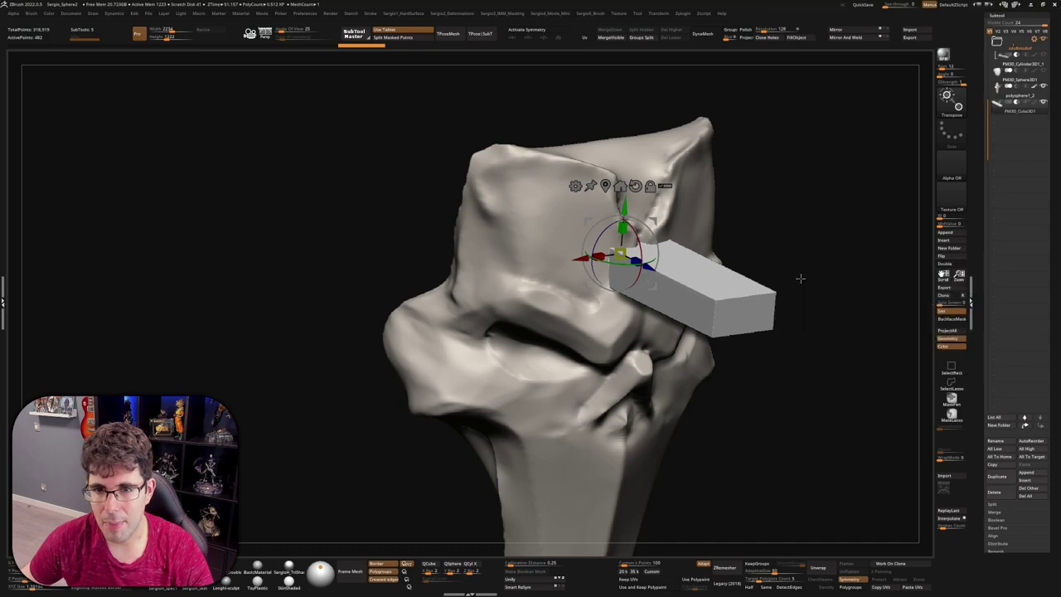
mouse_move(800, 277)
shift+mouse_down()
mouse_move(613, 319)
mouse_move(992, 124)
shift+mouse_up()
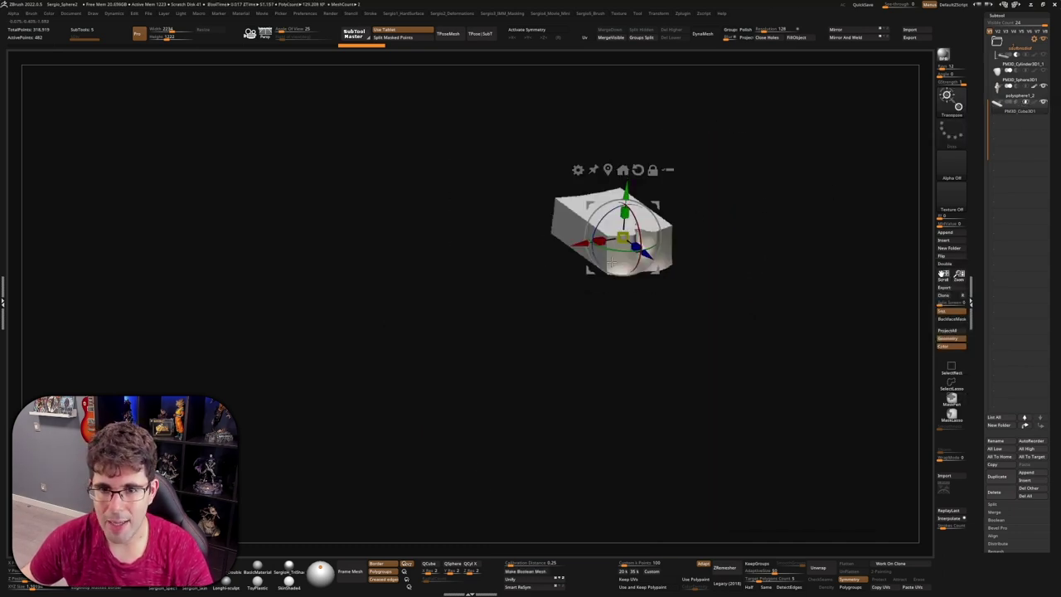
- Toggle box and skull visibility to check the placement, leaving both shown
drag(630, 274, 597, 263)
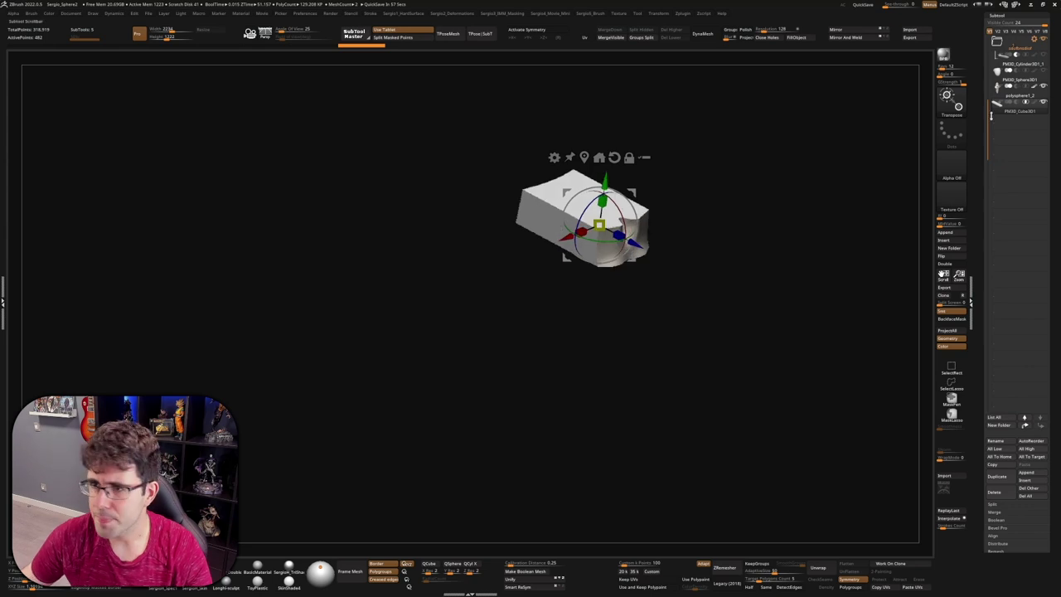
click(1013, 104)
click(1012, 103)
click(1011, 104)
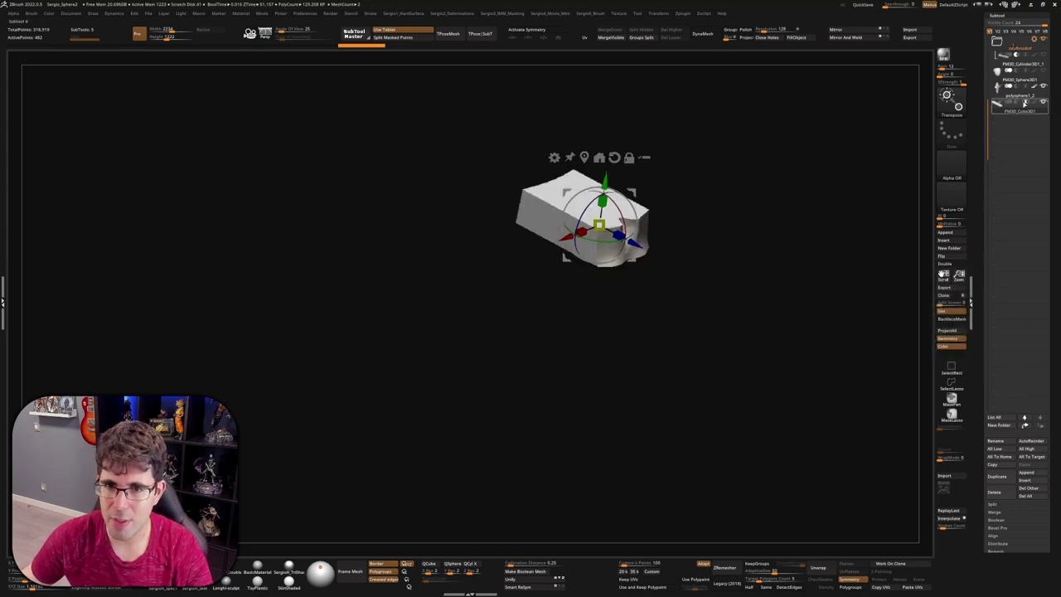
click(1009, 104)
mouse_move(743, 217)
mouse_down()
mouse_move(723, 209)
mouse_move(733, 203)
mouse_up()
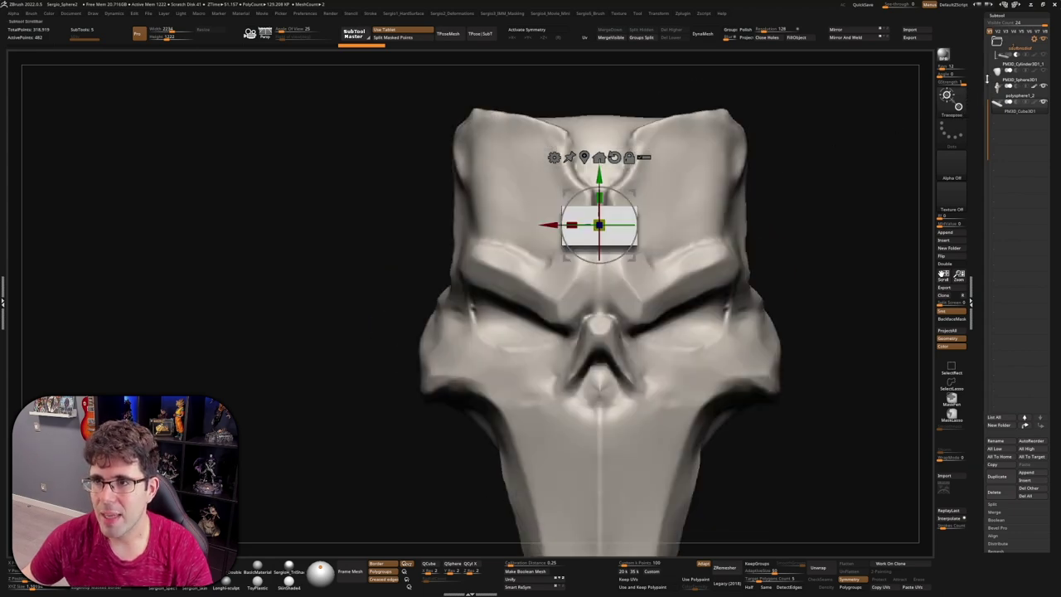
scroll(971, 301, up, 1)
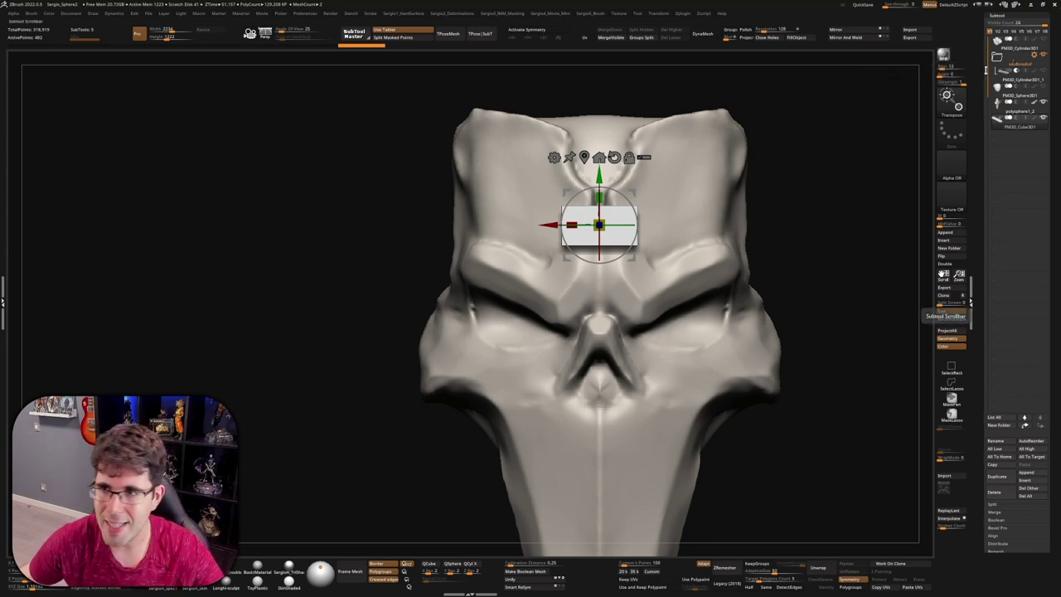
- Select the skull mask subtool and clone it into a standalone tool
click(979, 13)
click(1015, 246)
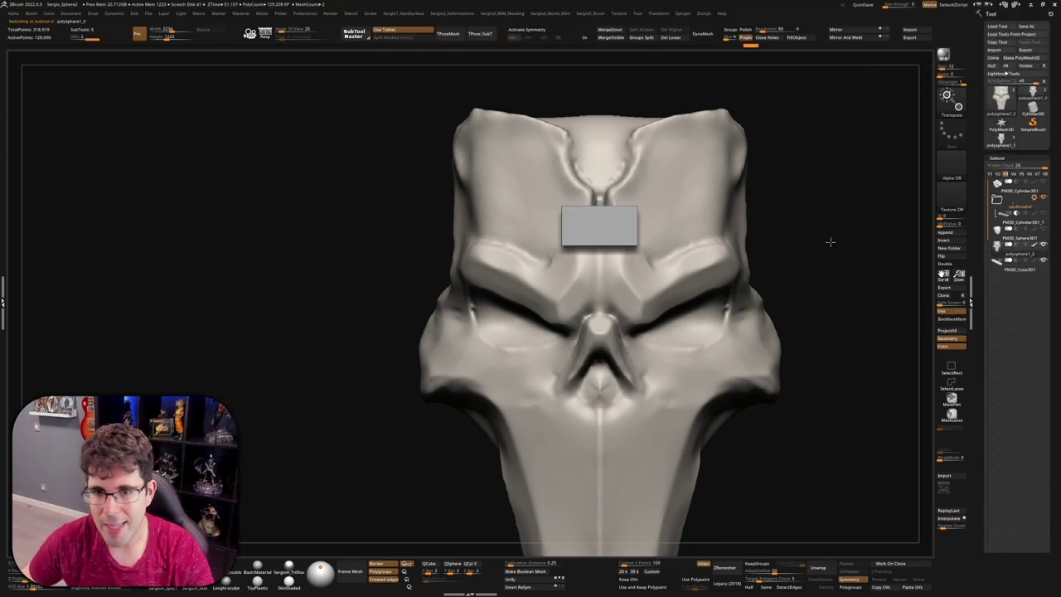
mouse_move(831, 242)
mouse_down()
mouse_move(578, 214)
mouse_move(583, 208)
mouse_up()
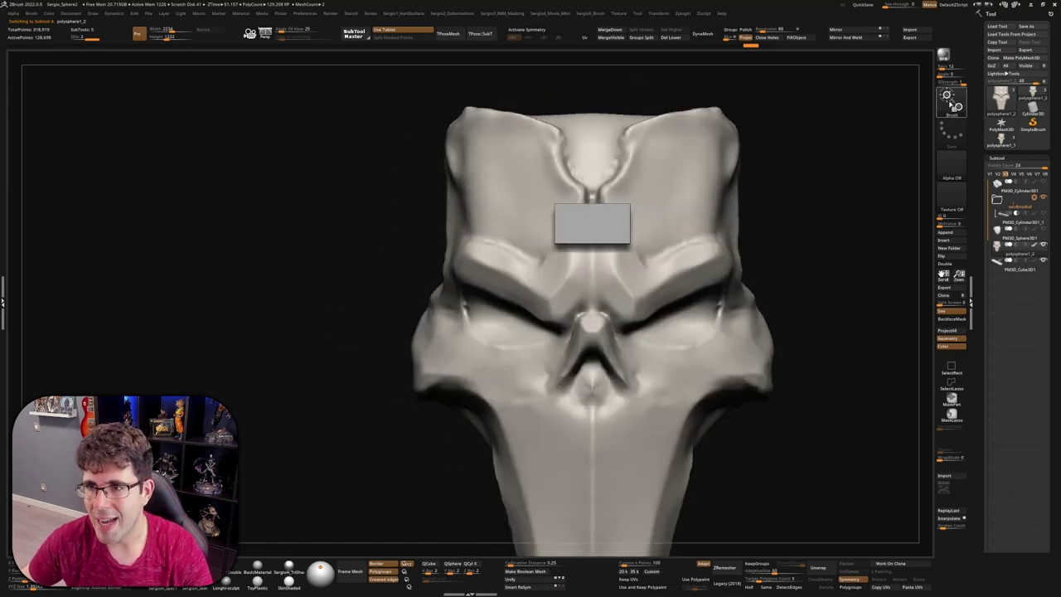
click(994, 59)
- Switch to the new standalone skull mask tool and orbit to an angled view
click(1001, 141)
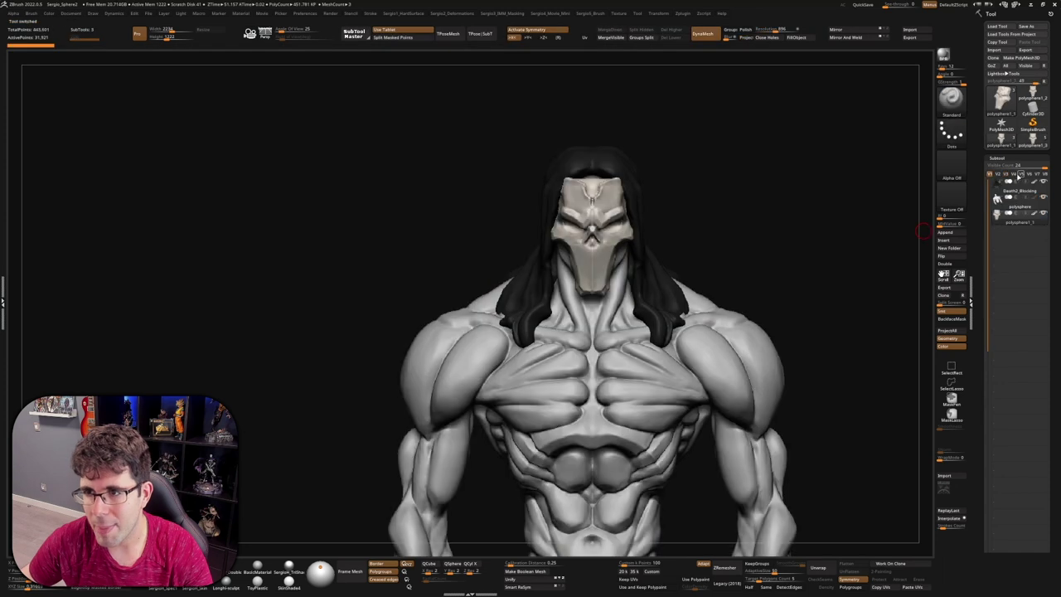
click(1001, 143)
click(1002, 145)
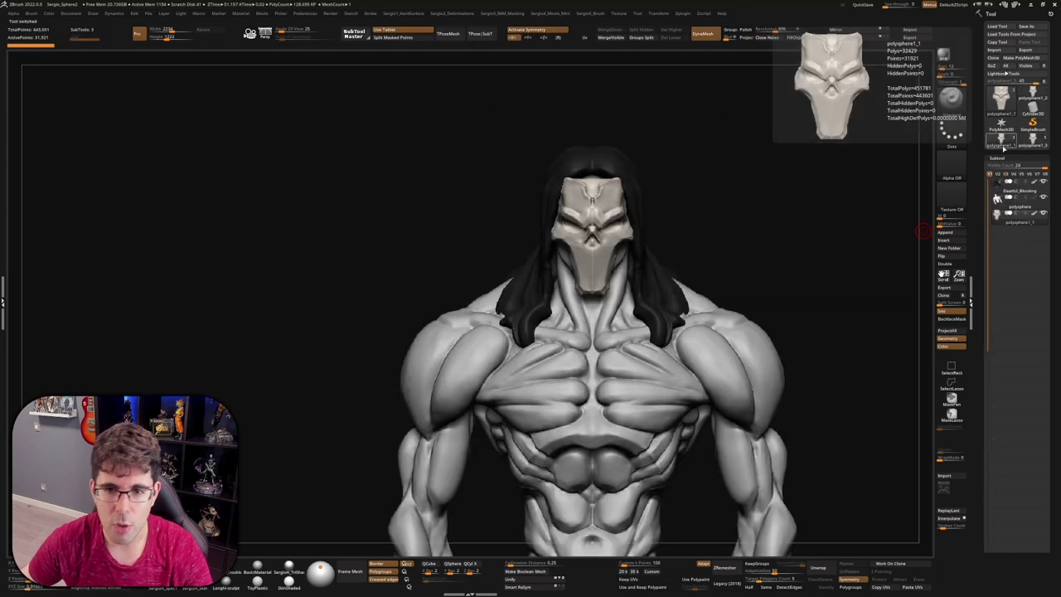
click(1031, 97)
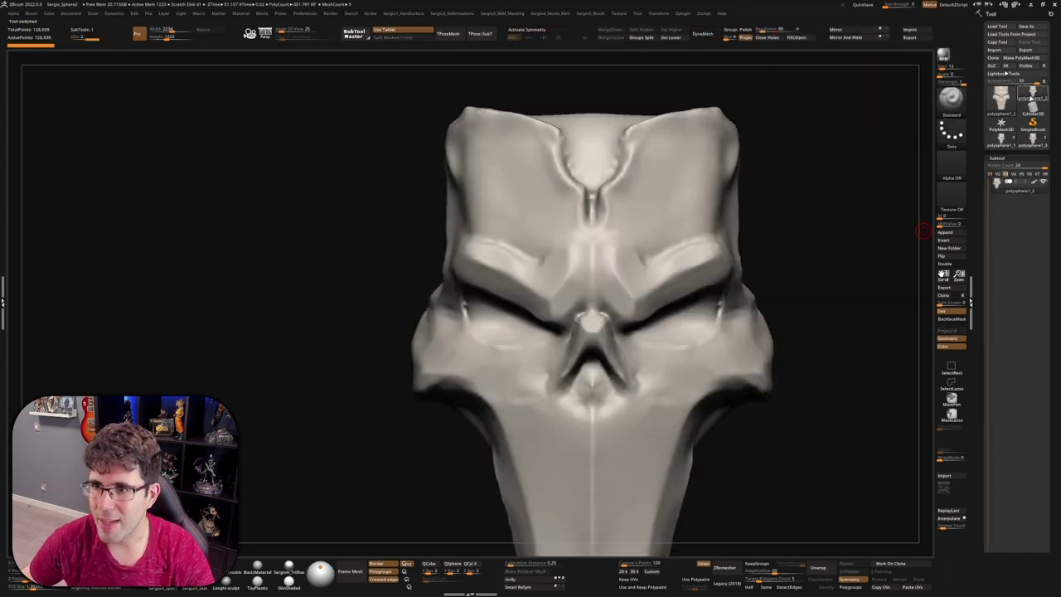
drag(740, 224, 746, 253)
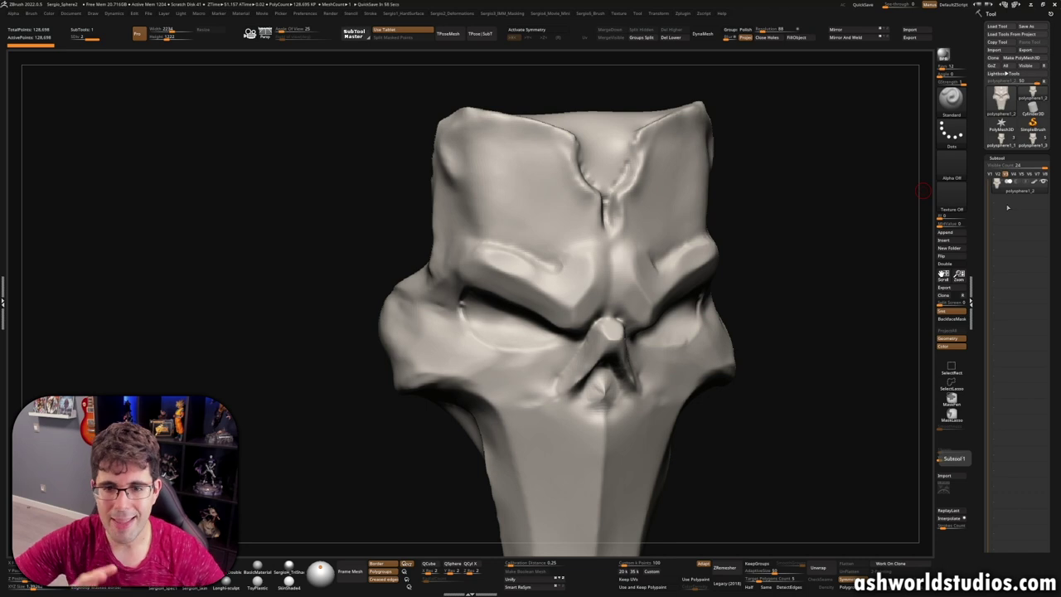
- Bring the base pieces and box into the skull tool and move a box copy up-right
click(945, 232)
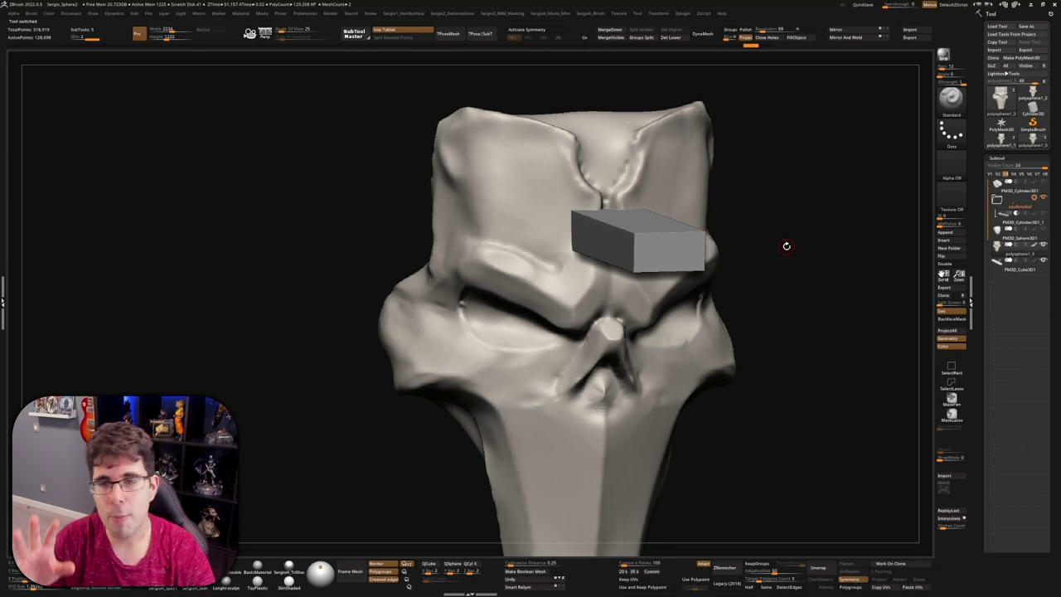
shift+drag(786, 246, 649, 267)
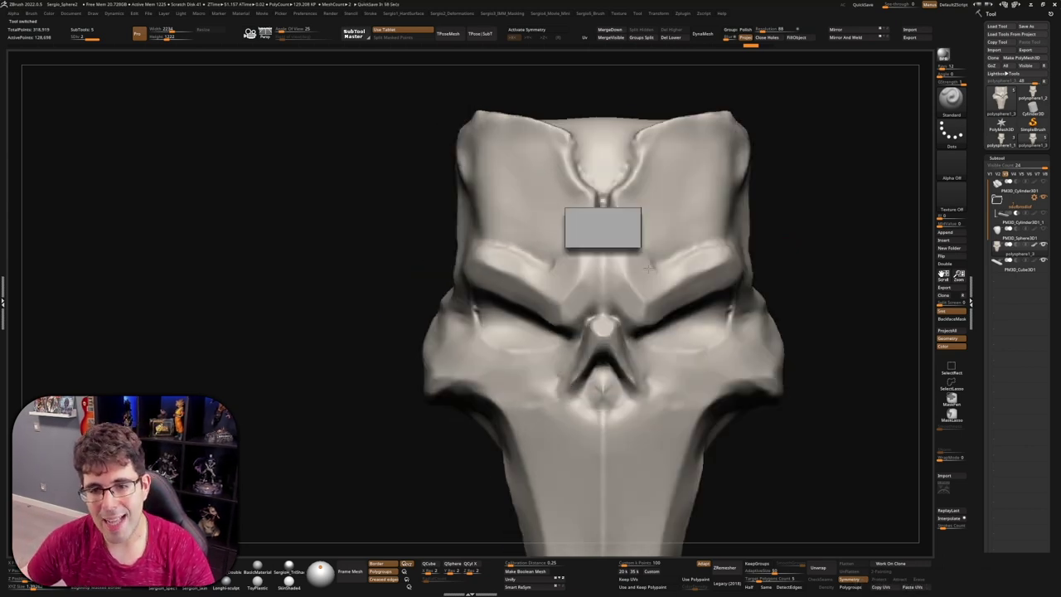
click(1009, 270)
key(w)
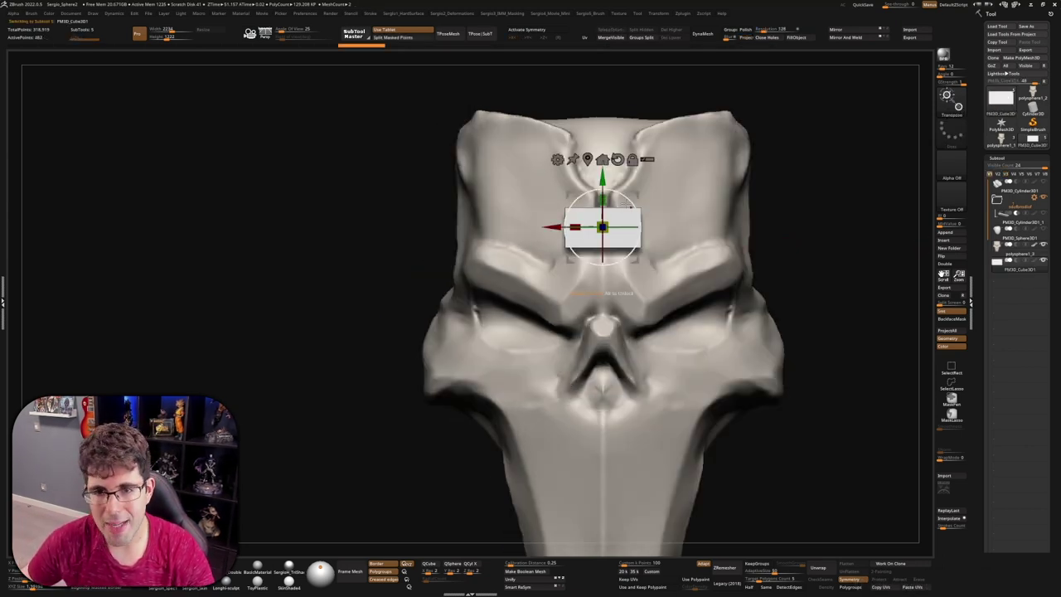
mouse_move(599, 225)
ctrl+mouse_down()
mouse_move(670, 180)
mouse_move(693, 181)
mouse_move(720, 149)
ctrl+mouse_up()
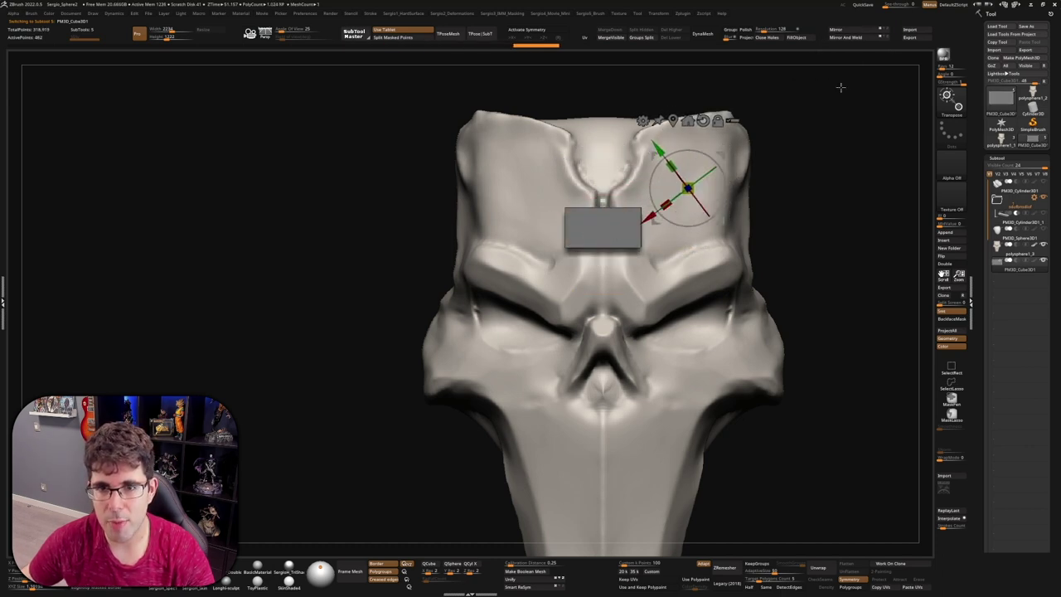
- Mirror the tilted box to the head's left side and preview the boolean cuts
ctrl+click(814, 141)
click(854, 31)
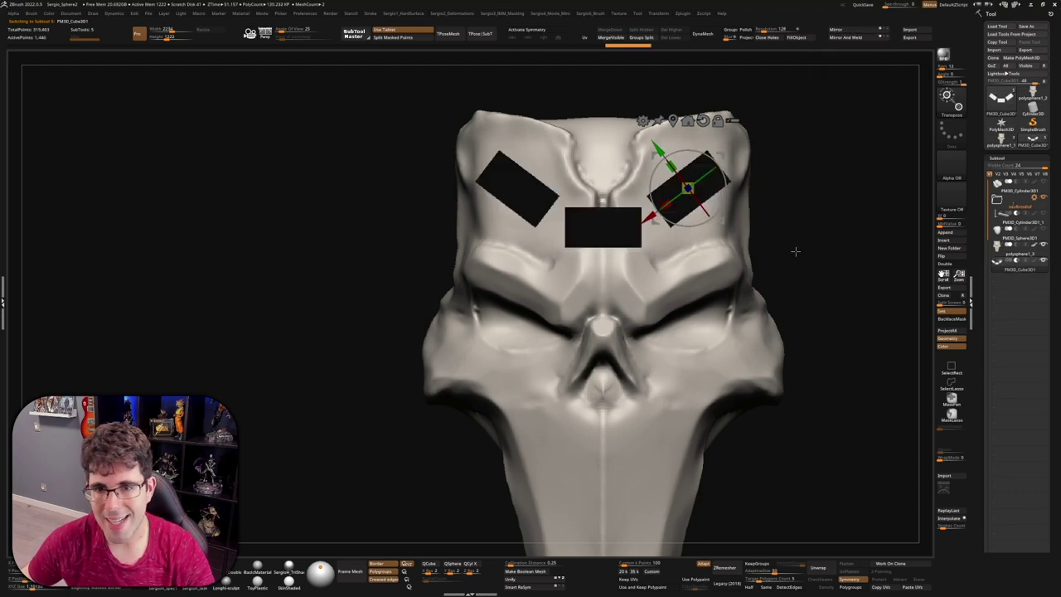
drag(793, 248, 746, 273)
- Move PM3D_Sphere3D1 to the bottom of the subtool list, viewing the mask against the cup
drag(742, 222, 734, 214)
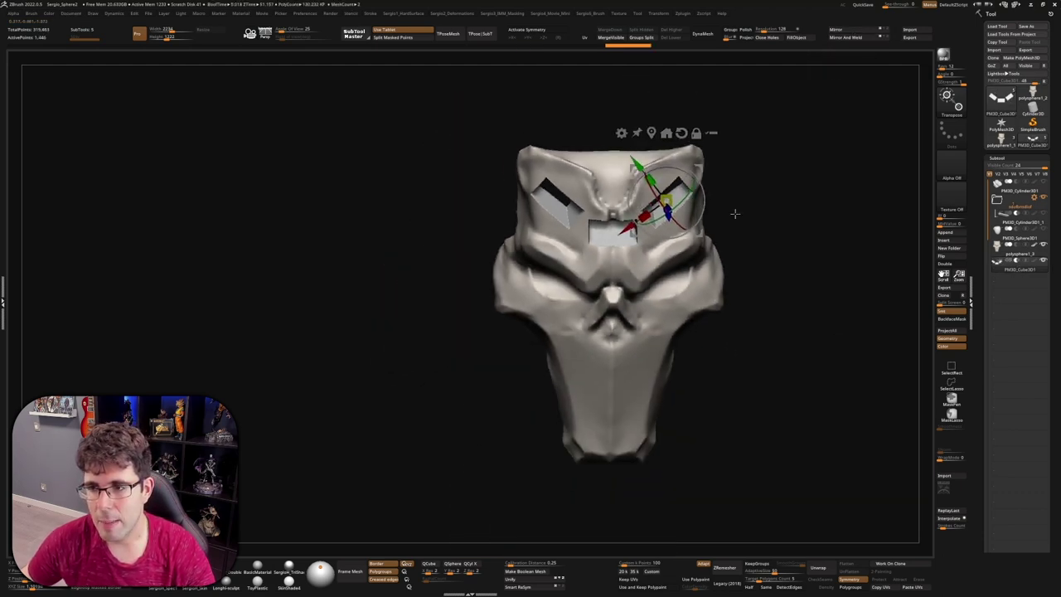
click(1027, 236)
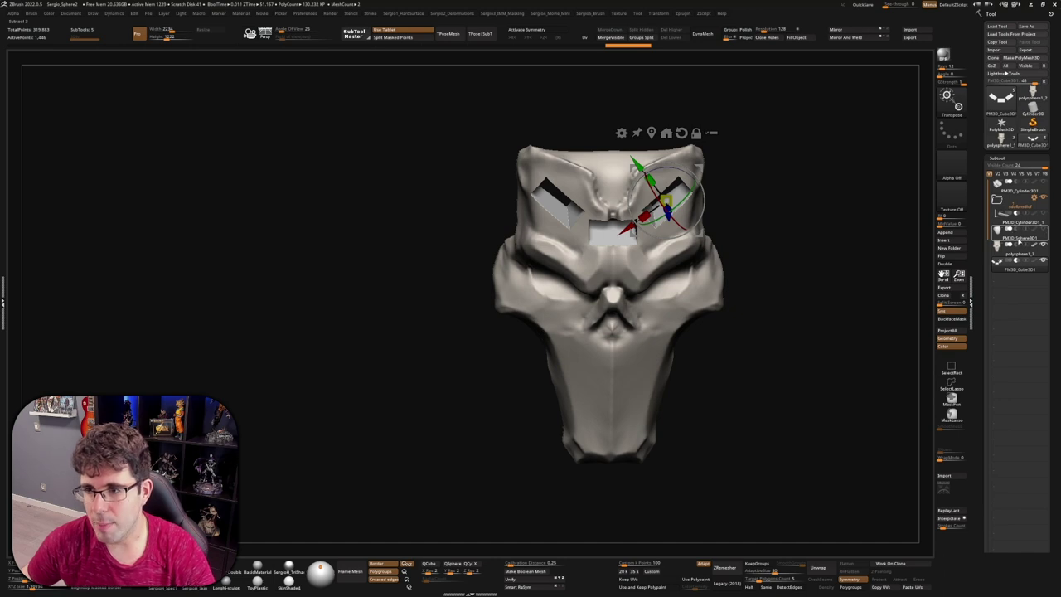
drag(1019, 237, 1019, 270)
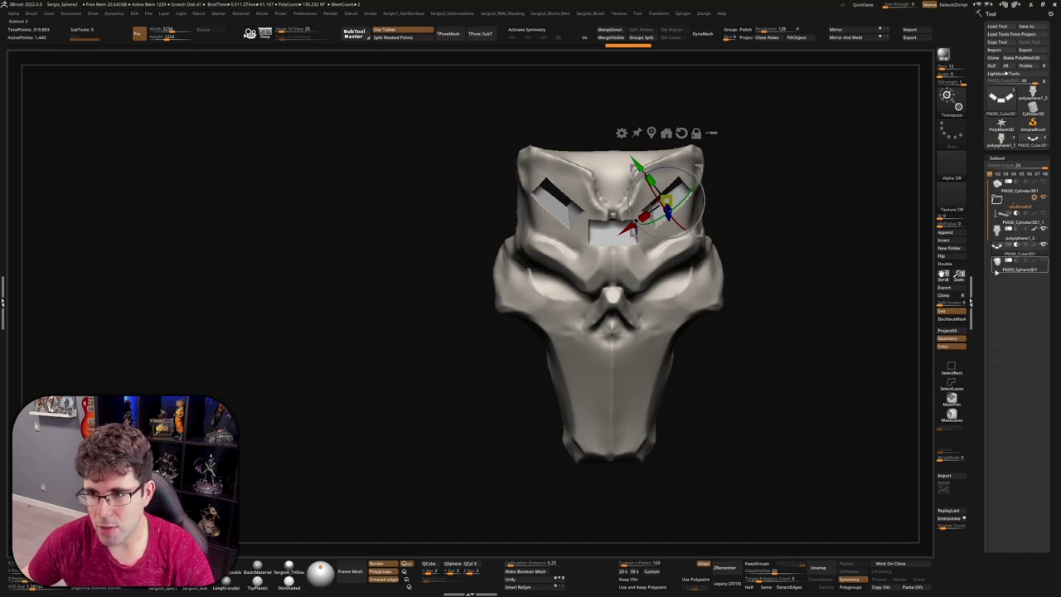
click(997, 272)
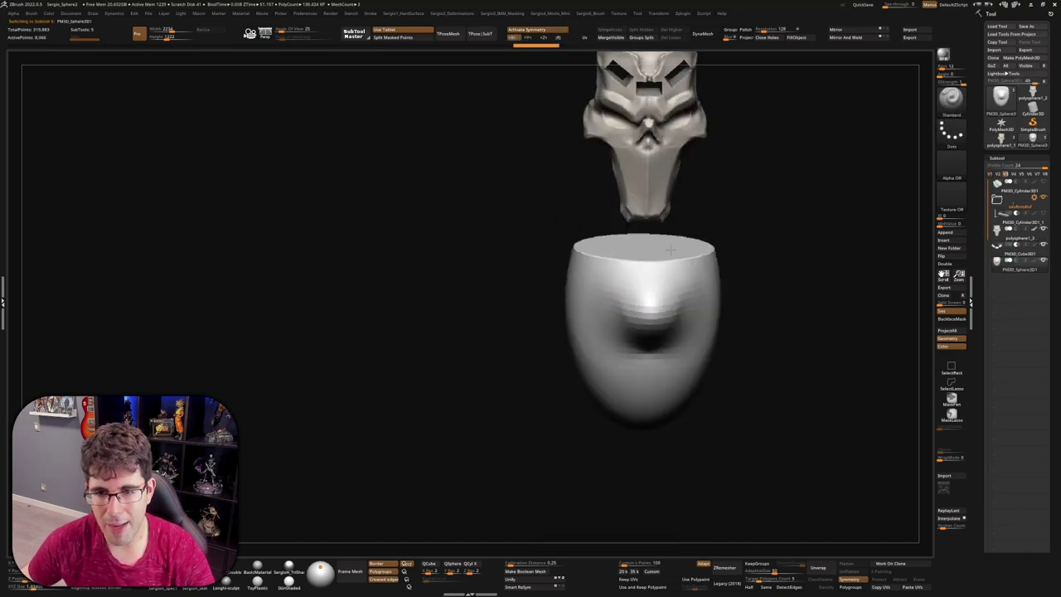
drag(670, 248, 672, 267)
drag(659, 222, 660, 296)
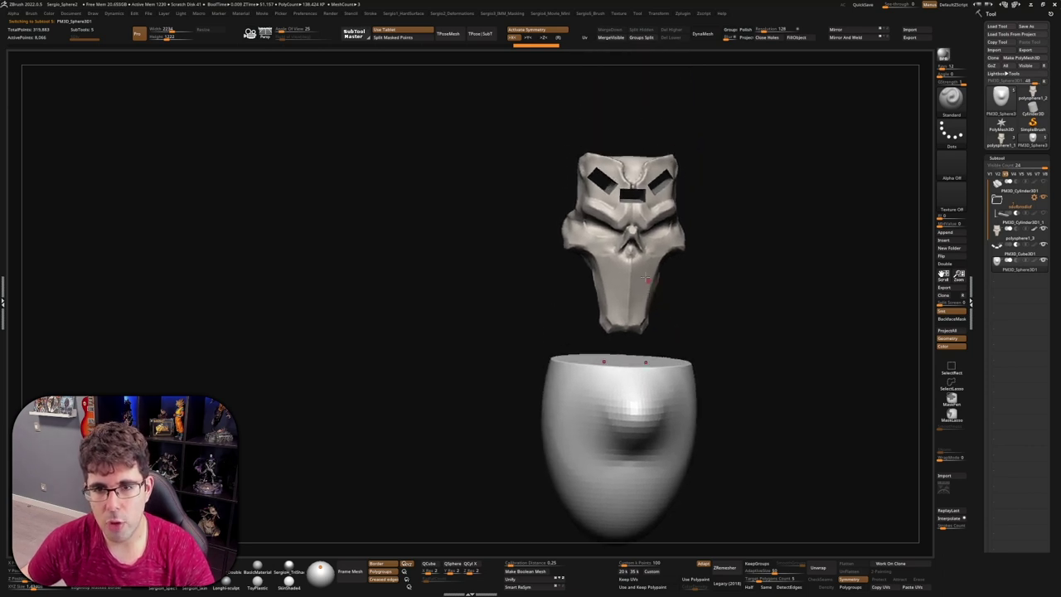
key(w)
mouse_move(660, 358)
mouse_down()
mouse_move(514, 154)
mouse_move(672, 244)
mouse_up()
- Drag PM3D_Sphere3D1 above polysphere1_3 and PM3D_Cube3D1, then frame the cup and mask
key(q)
drag(828, 248, 906, 258)
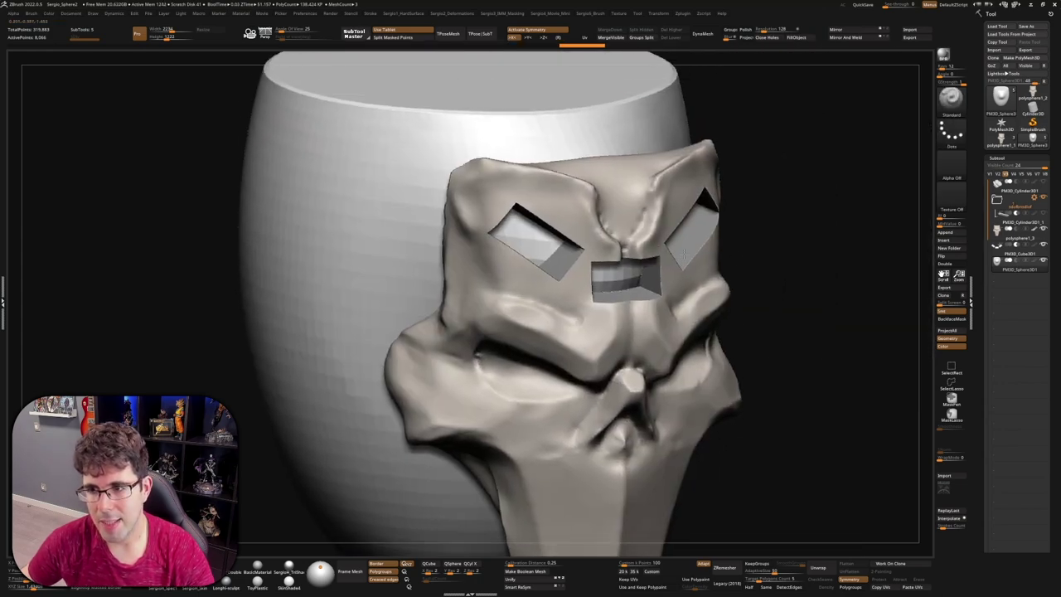
drag(1001, 272, 998, 238)
mouse_move(1019, 269)
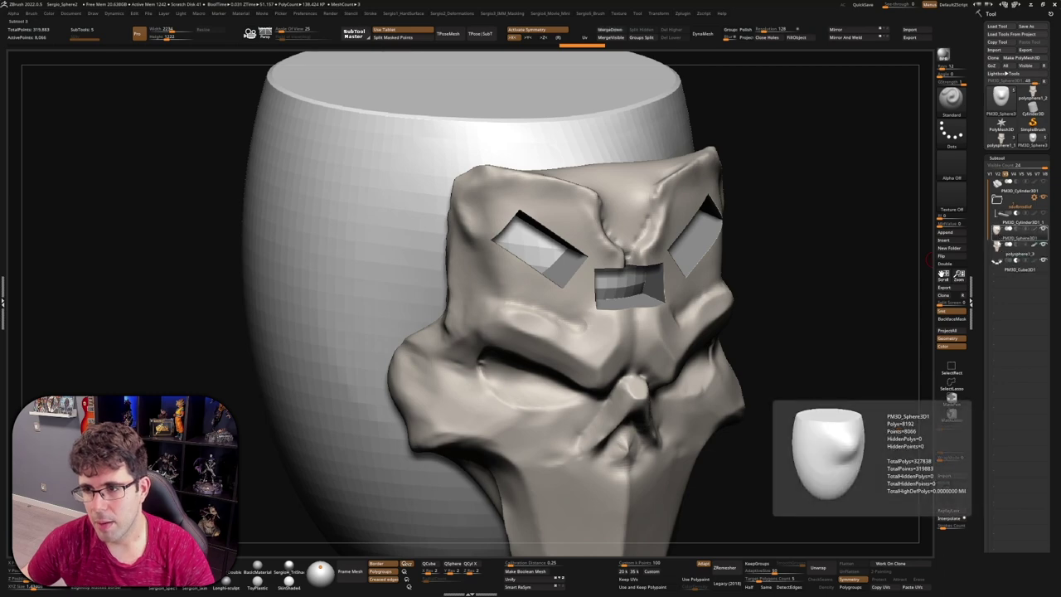
mouse_move(829, 265)
mouse_down()
mouse_move(537, 243)
mouse_move(617, 212)
mouse_move(687, 201)
mouse_move(865, 244)
mouse_move(678, 201)
mouse_up()
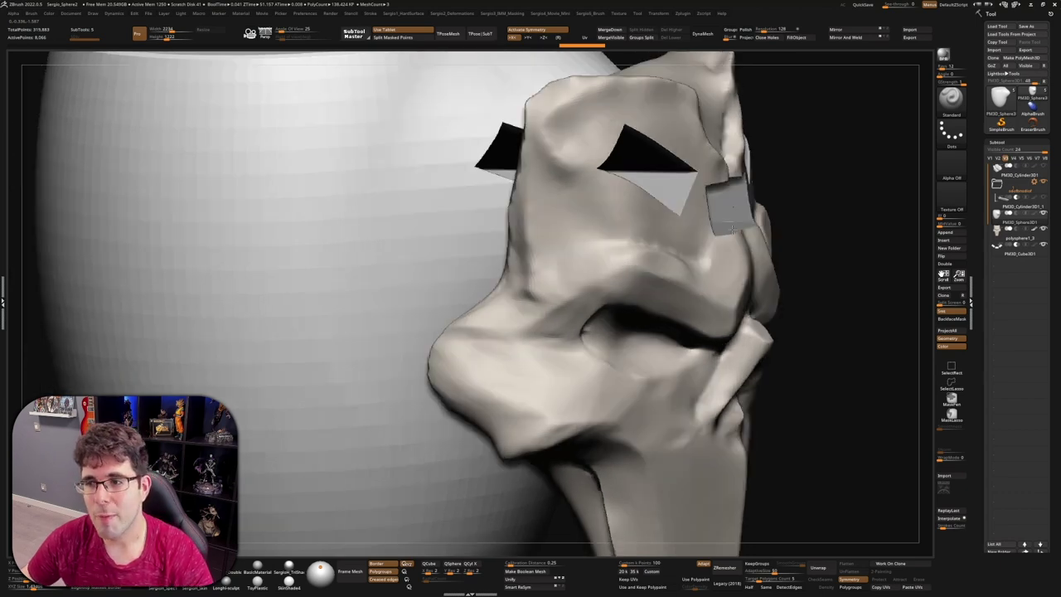
drag(694, 213, 918, 280)
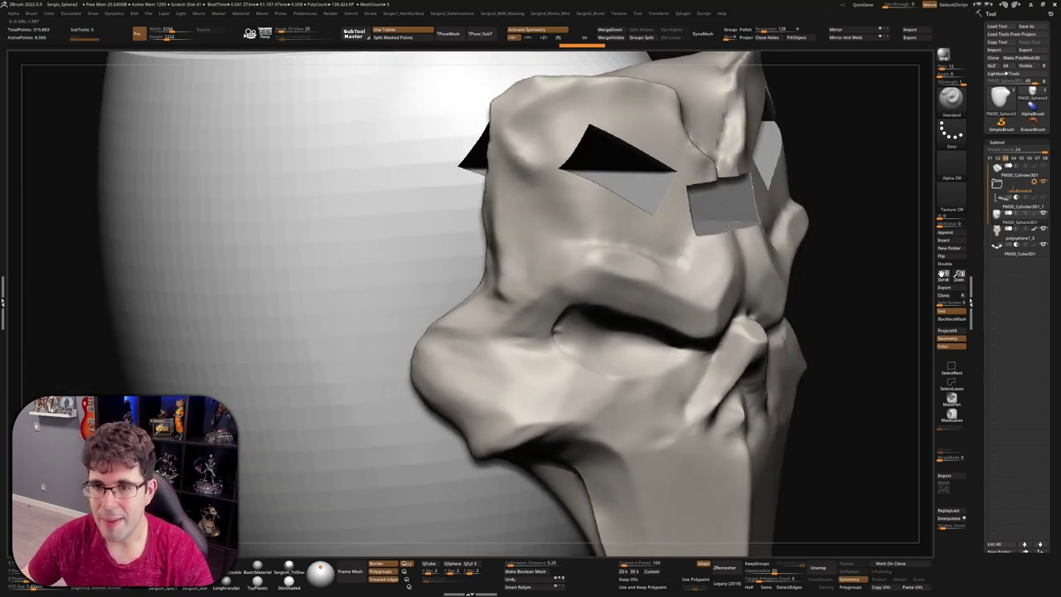
mouse_move(1019, 222)
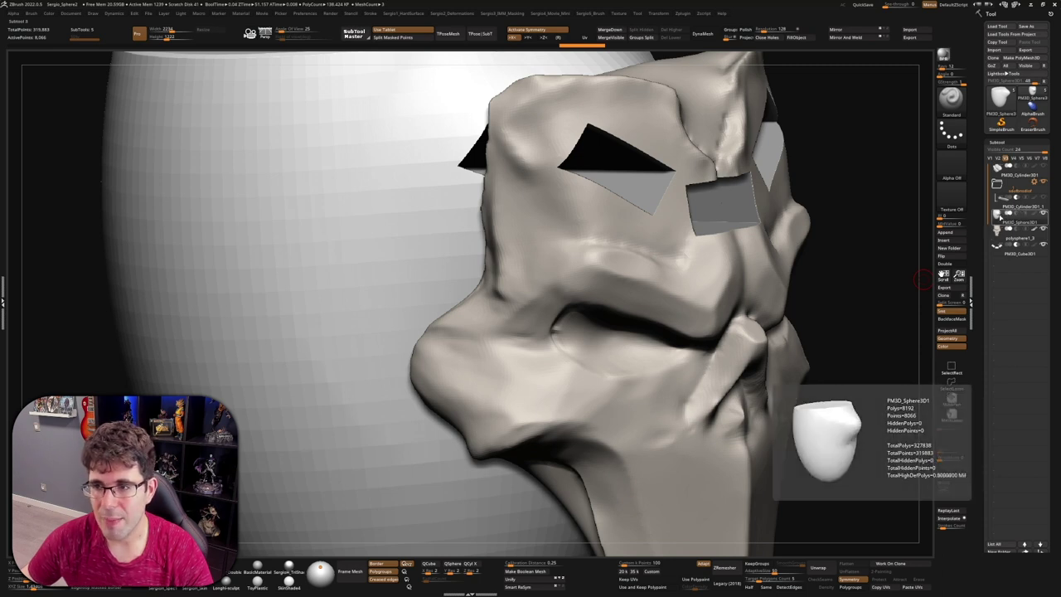
key(ctrl)
key(f)
drag(667, 353, 612, 249)
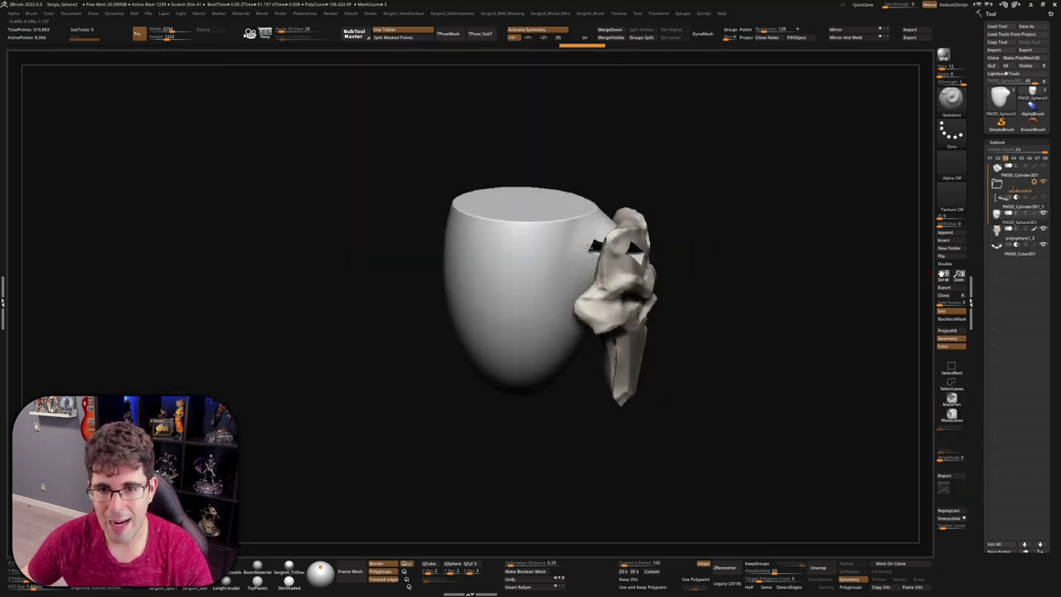
- Append a Sphere3D, position it near the mask, and mirror it to the other side
click(961, 233)
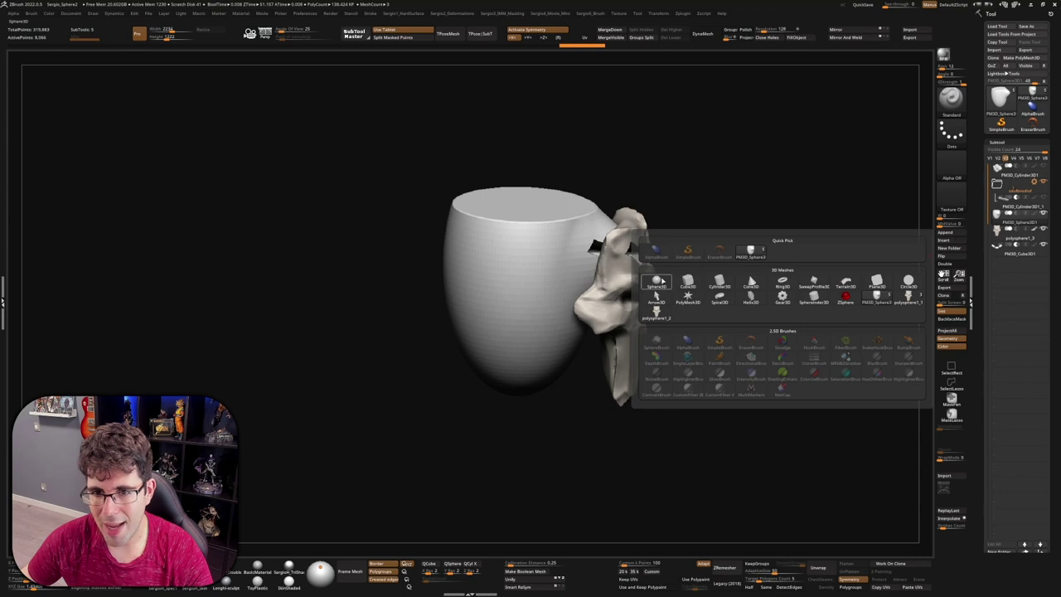
click(661, 282)
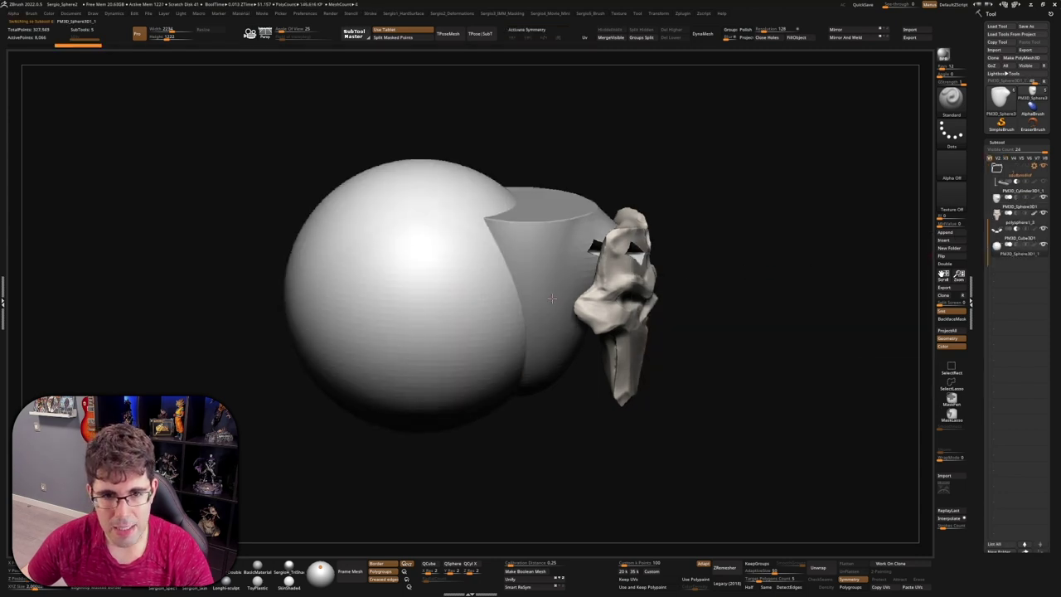
drag(552, 298, 630, 290)
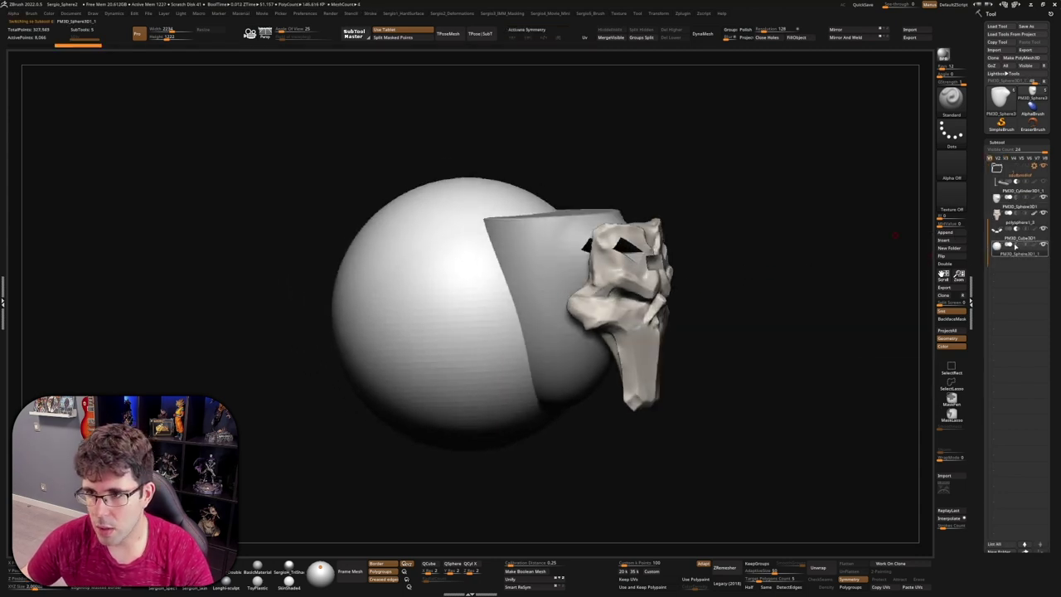
key(w)
mouse_move(547, 303)
mouse_down()
mouse_move(486, 279)
mouse_move(651, 174)
mouse_move(652, 199)
mouse_move(605, 192)
mouse_move(574, 224)
mouse_move(528, 244)
mouse_up()
click(845, 37)
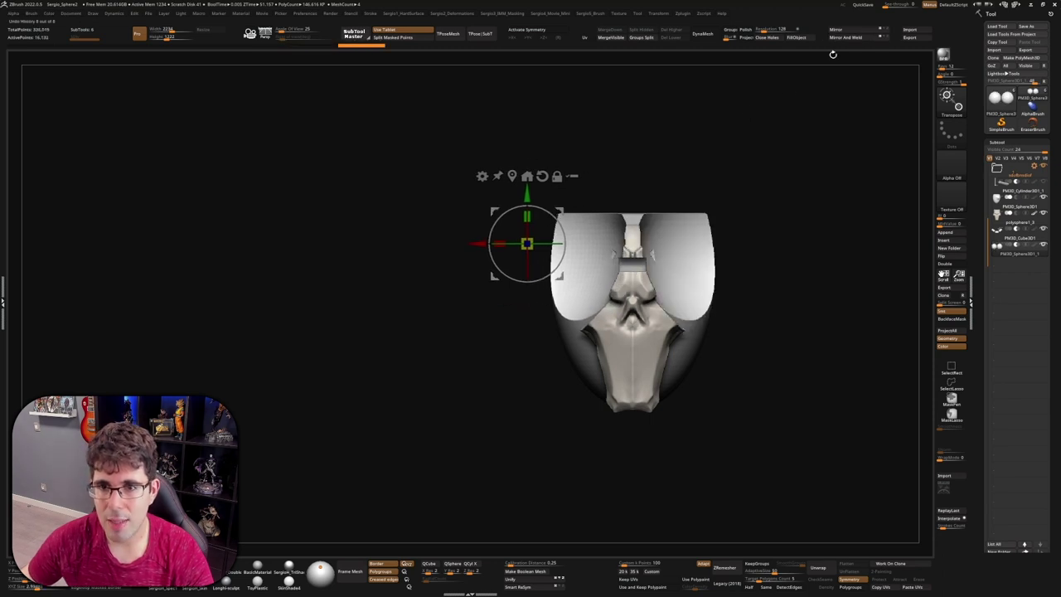
- Move PM3D_Sphere3D1_1 above polysphere1_3 and PM3D_Cube3D1 in the subtool list
drag(736, 243, 796, 165)
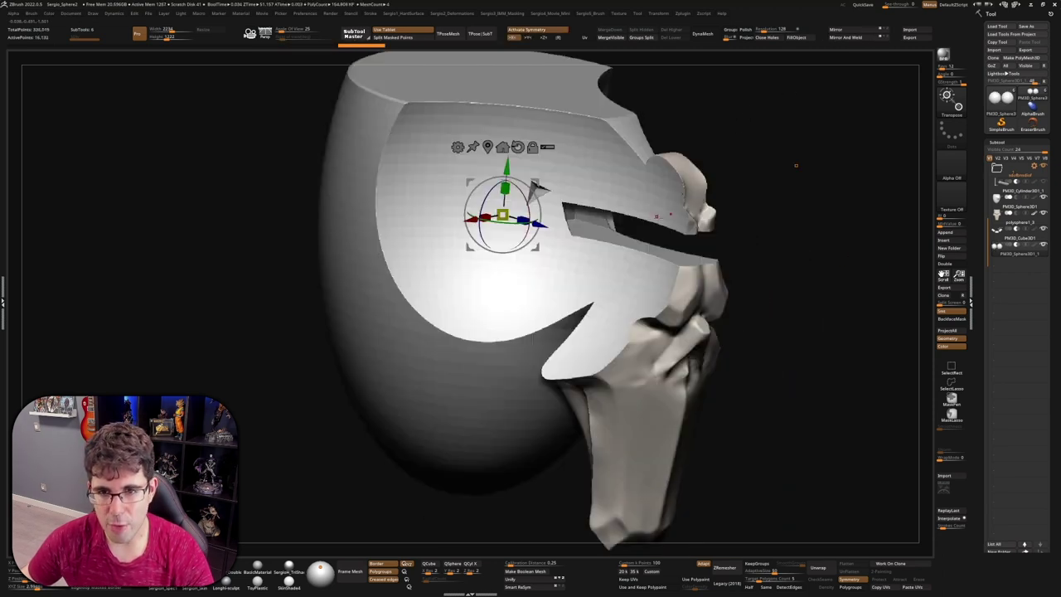
key(q)
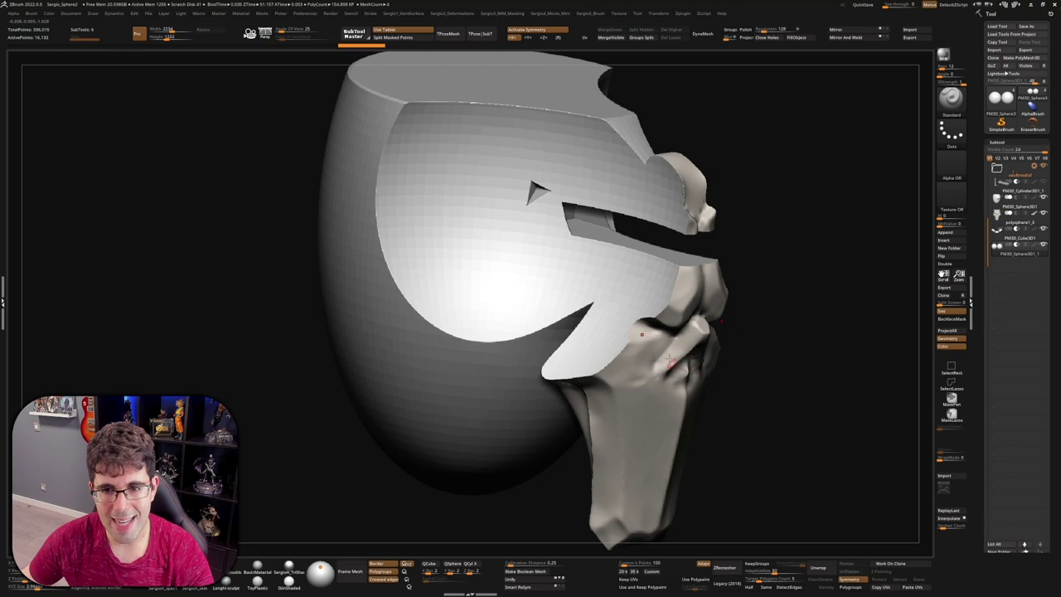
right_drag(687, 253, 694, 240)
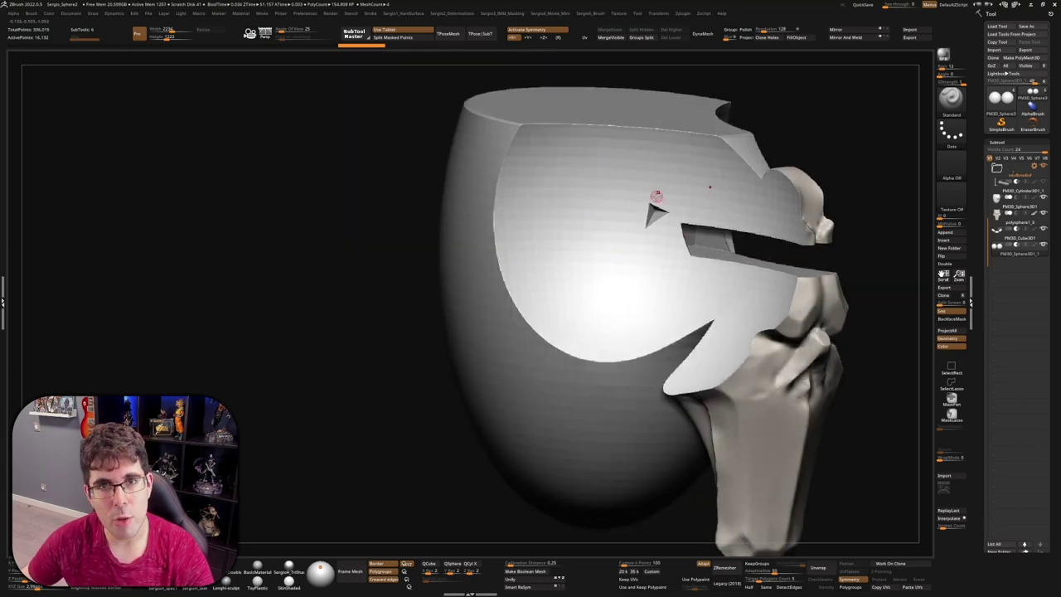
right_drag(654, 198, 649, 190)
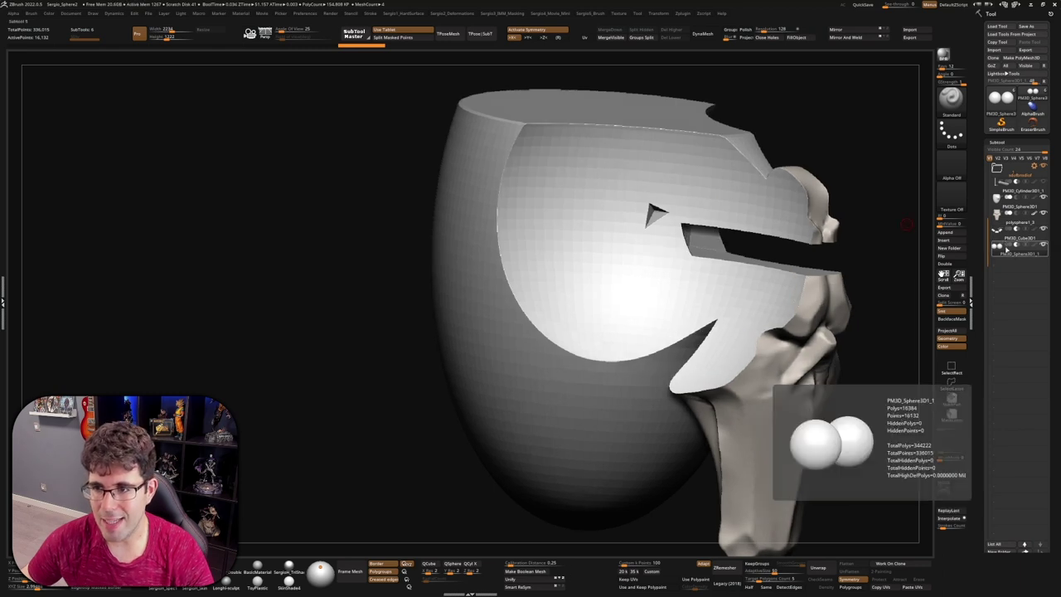
drag(1006, 252, 1006, 221)
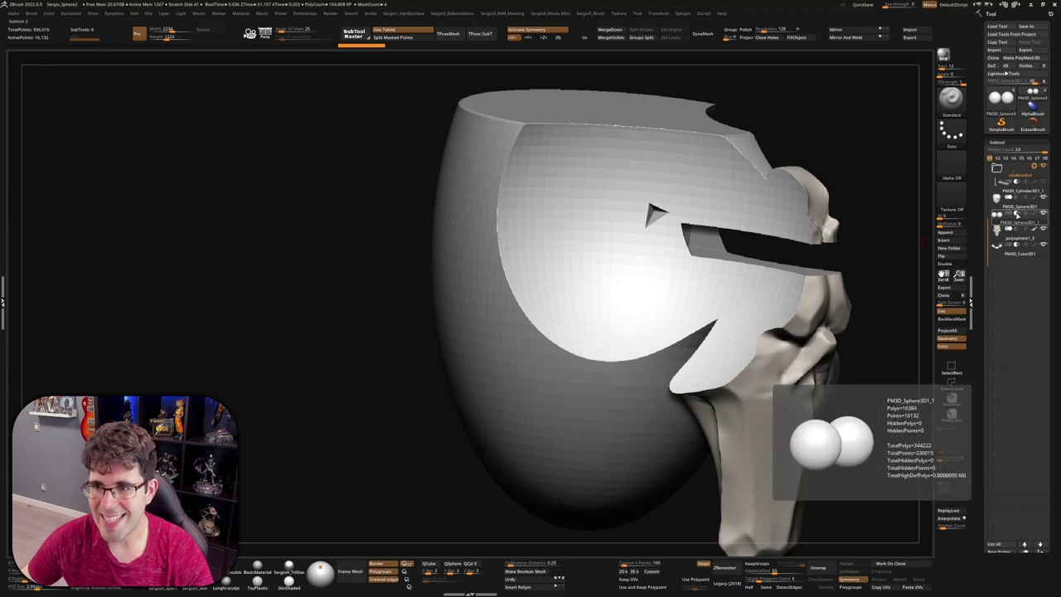
mouse_move(1018, 204)
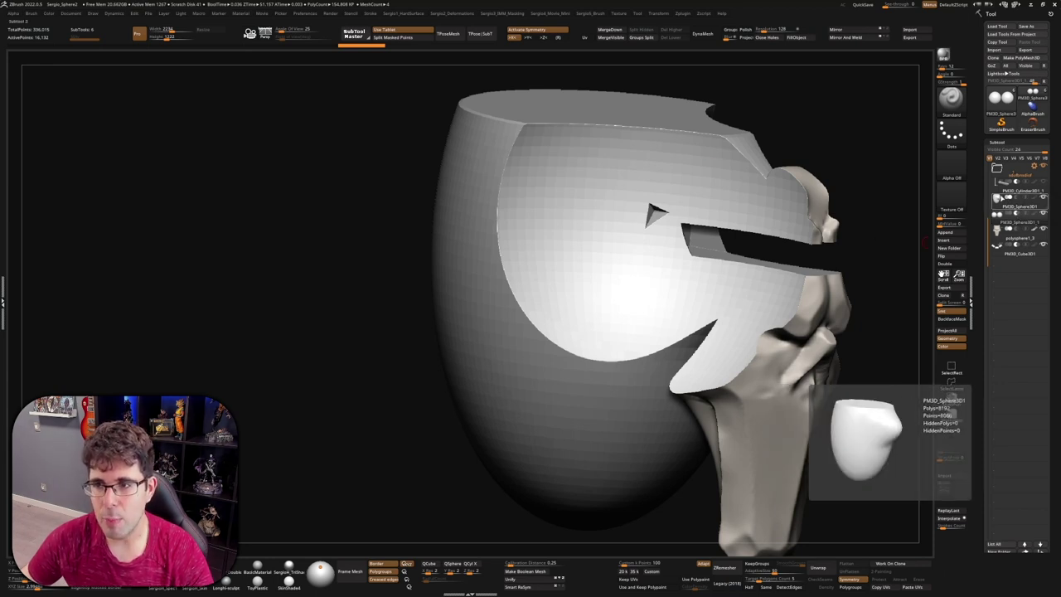
- Restore the skull mask's display and orbit to check it against the carved cup shell
click(997, 200)
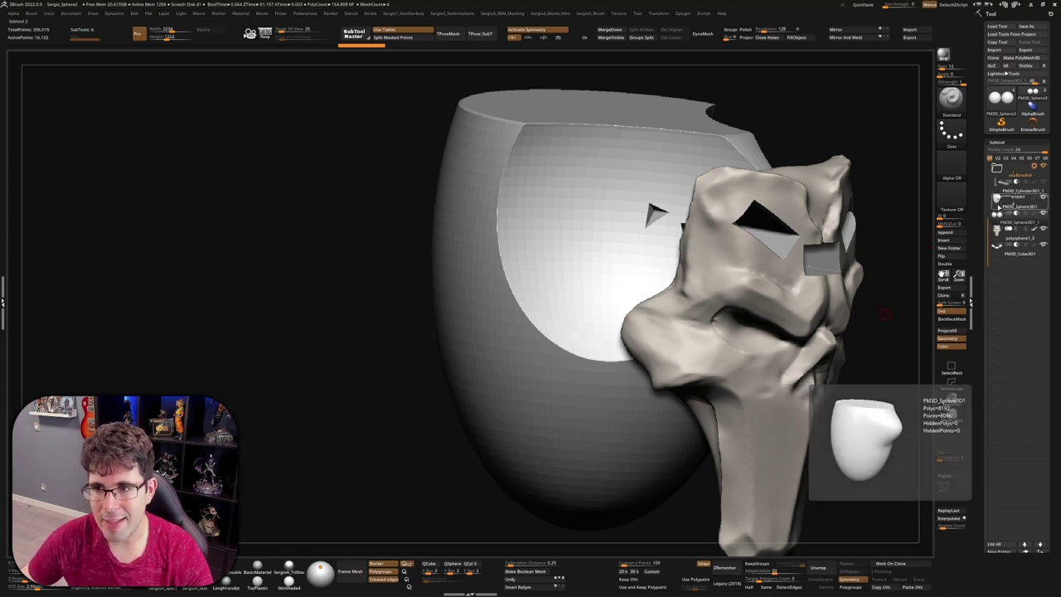
right_drag(592, 237, 583, 226)
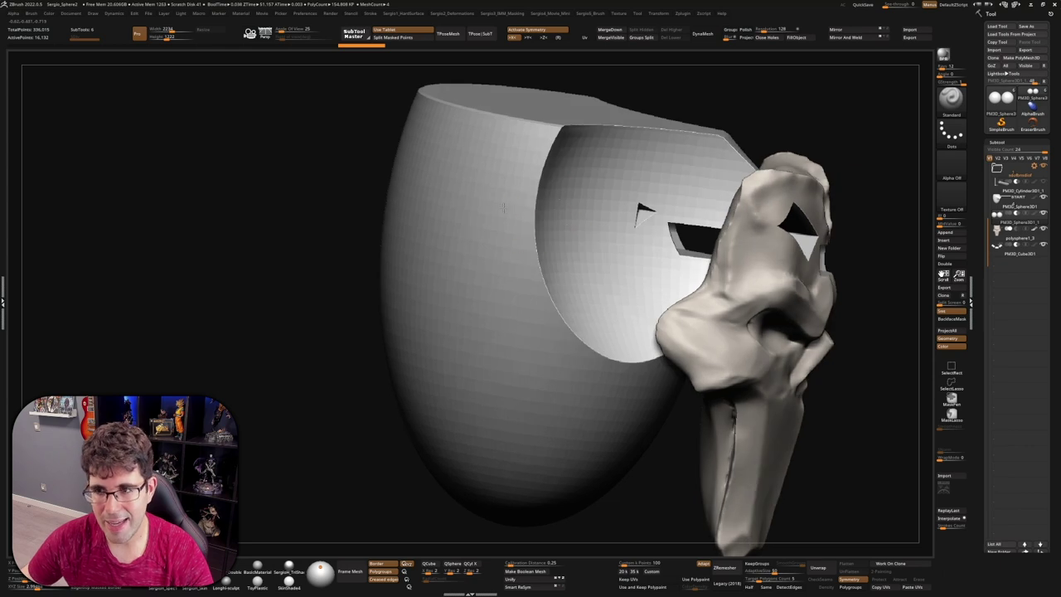
right_drag(503, 207, 668, 239)
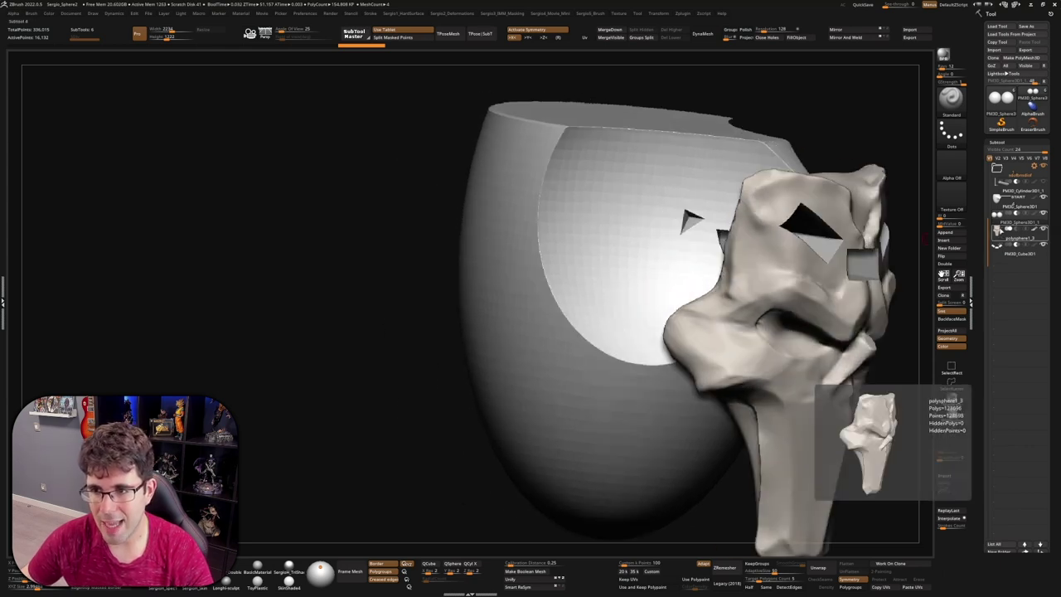
right_drag(580, 248, 679, 249)
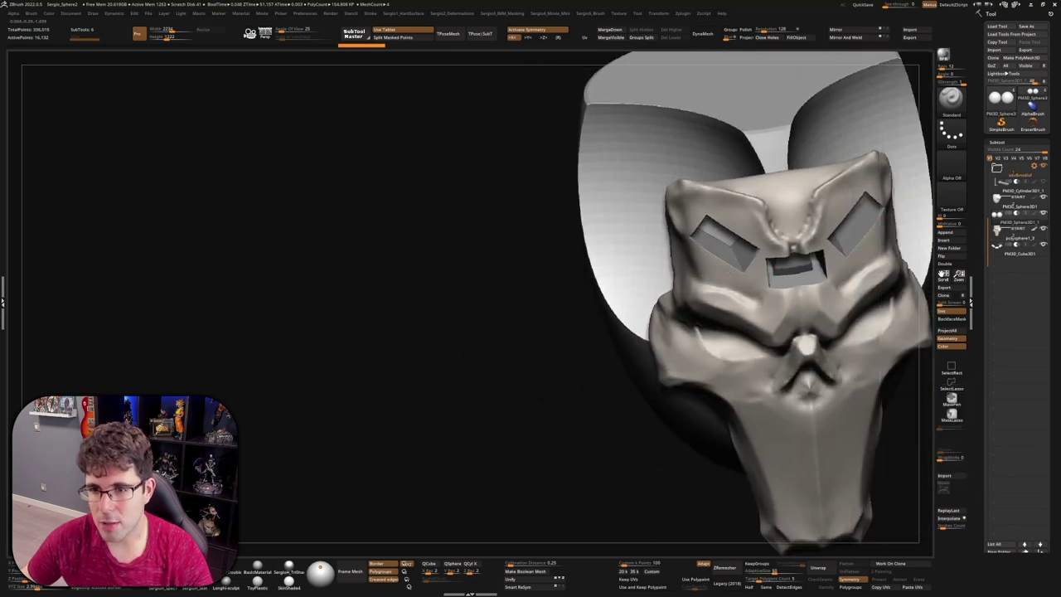
right_drag(912, 273, 866, 276)
right_drag(668, 266, 922, 239)
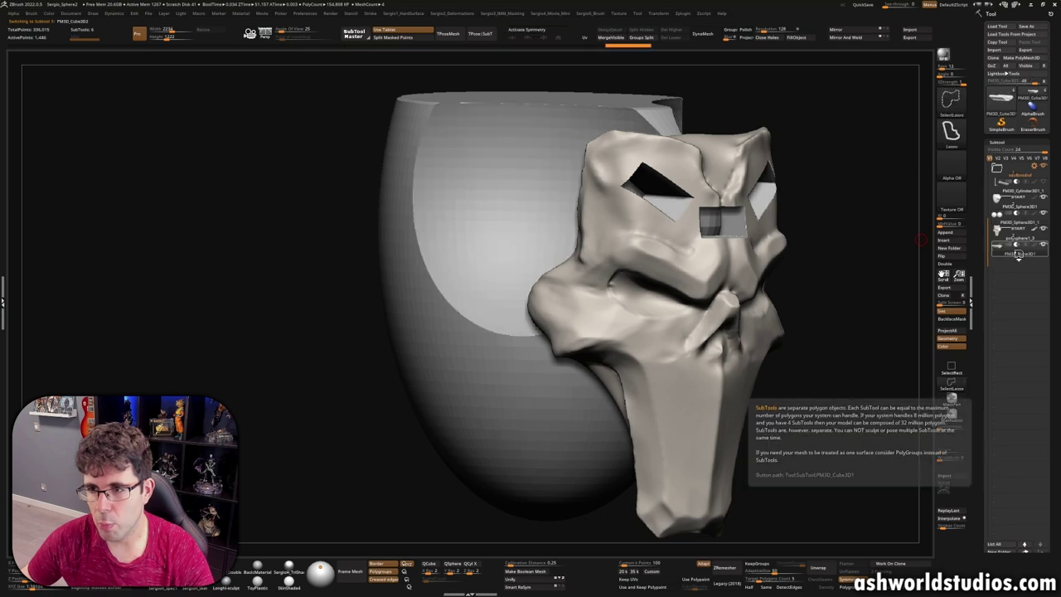
click(1019, 255)
right_drag(828, 274, 756, 276)
key(w)
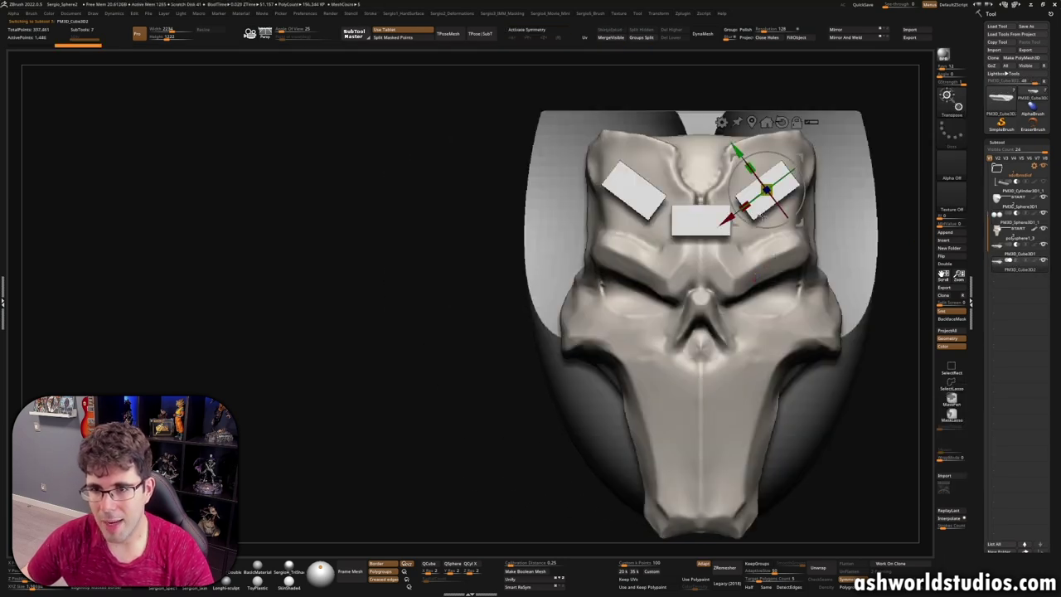
drag(766, 189, 767, 364)
key(ctrl+z)
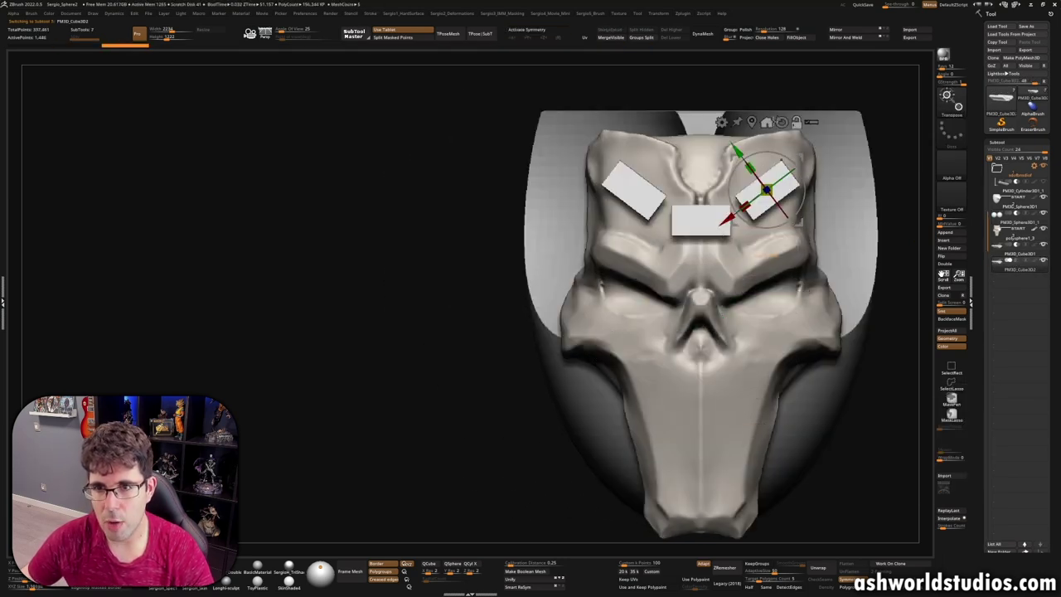
click(782, 122)
drag(767, 189, 767, 414)
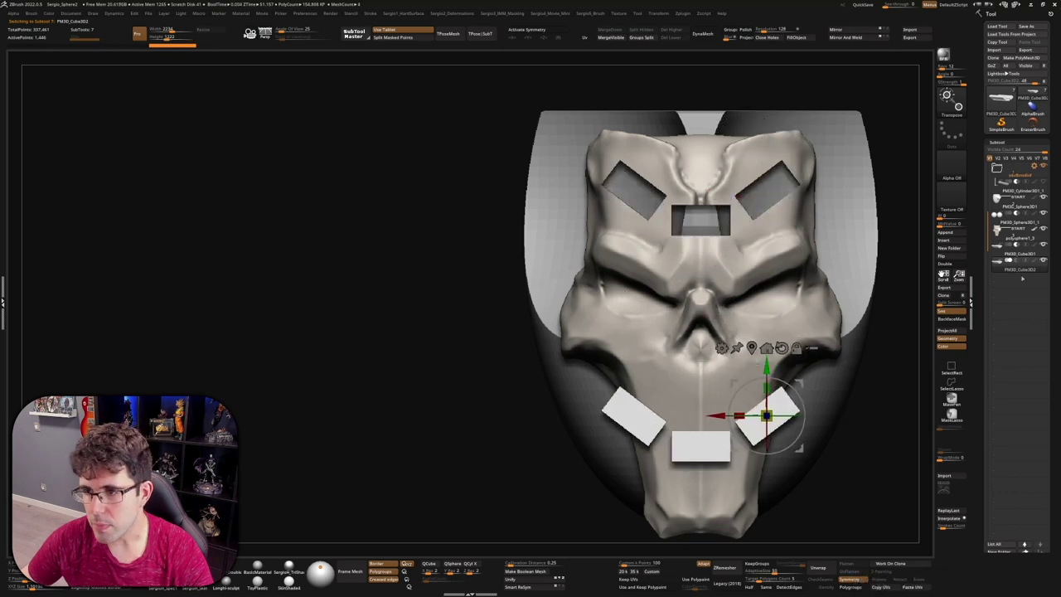
click(1008, 264)
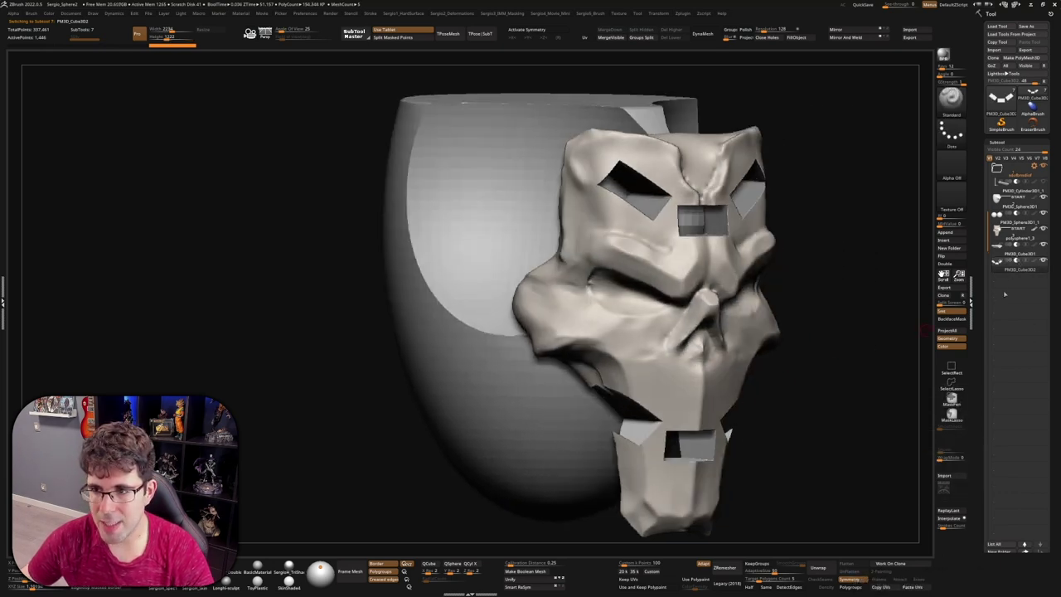
mouse_move(1017, 238)
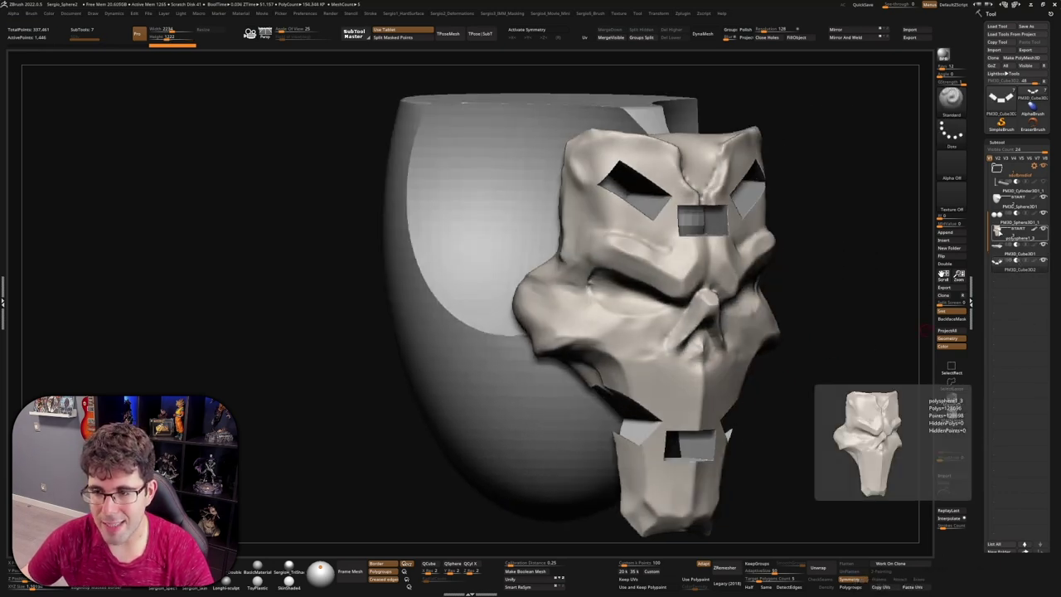
drag(822, 400, 489, 414)
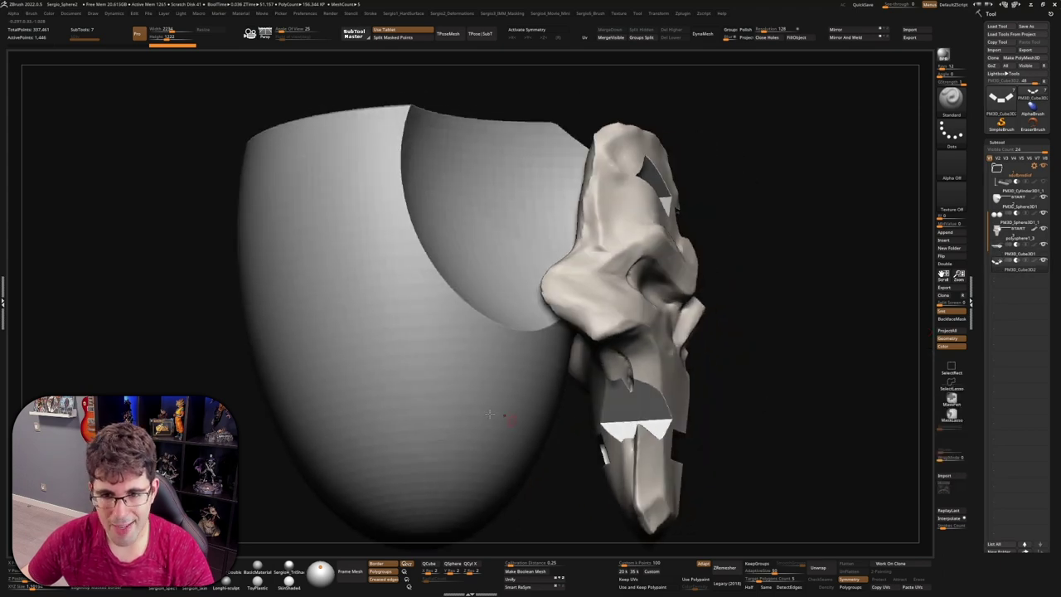
mouse_move(771, 439)
mouse_down()
mouse_move(765, 414)
mouse_move(828, 398)
mouse_up()
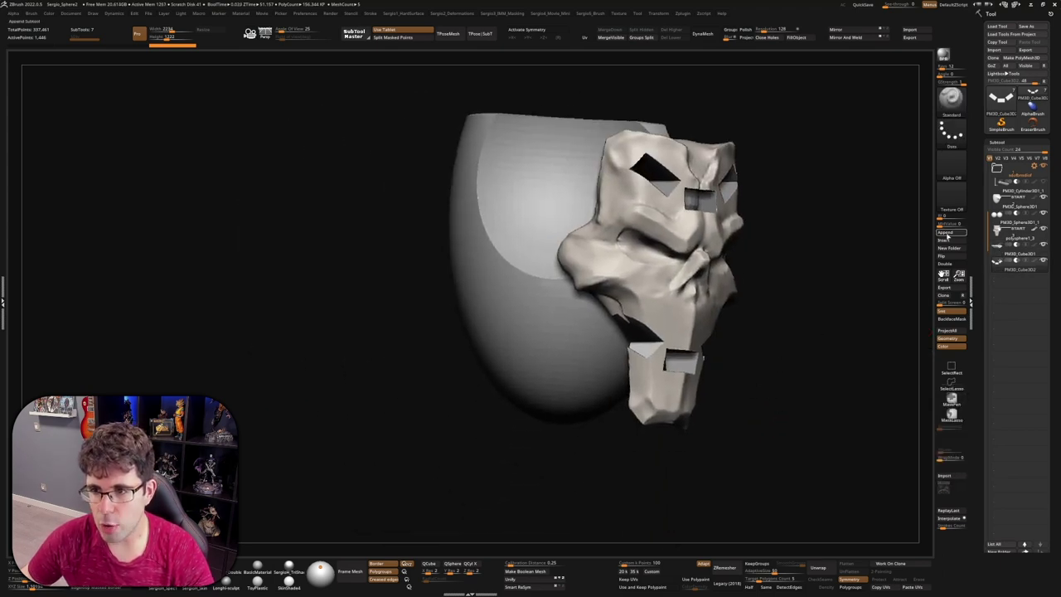
- Append a Cylinder3D and scale it into a tall, narrow column beneath the cup
click(946, 235)
click(731, 284)
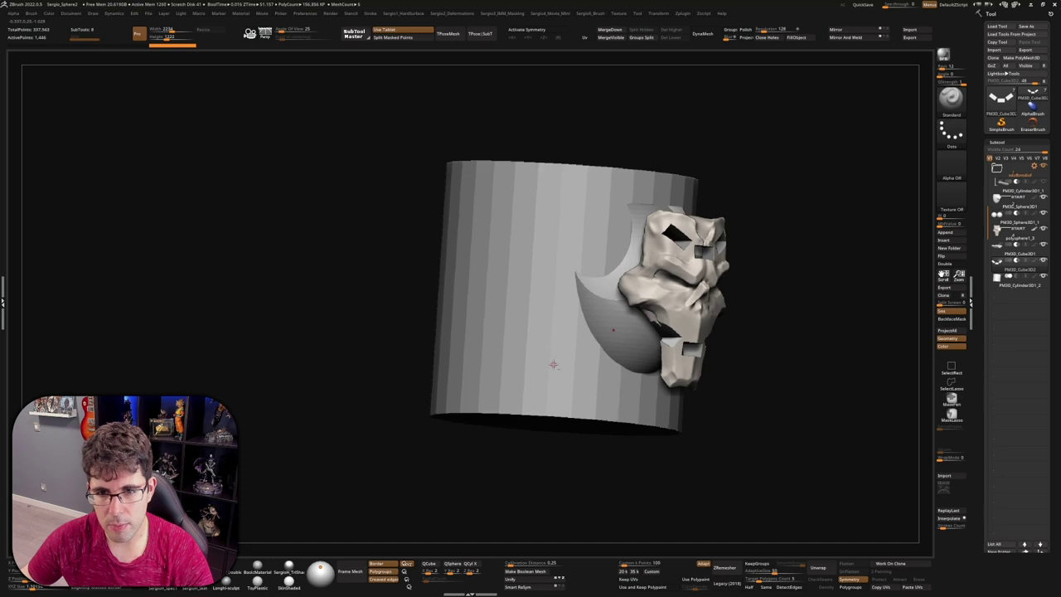
shift+drag(552, 428, 571, 357)
key(w)
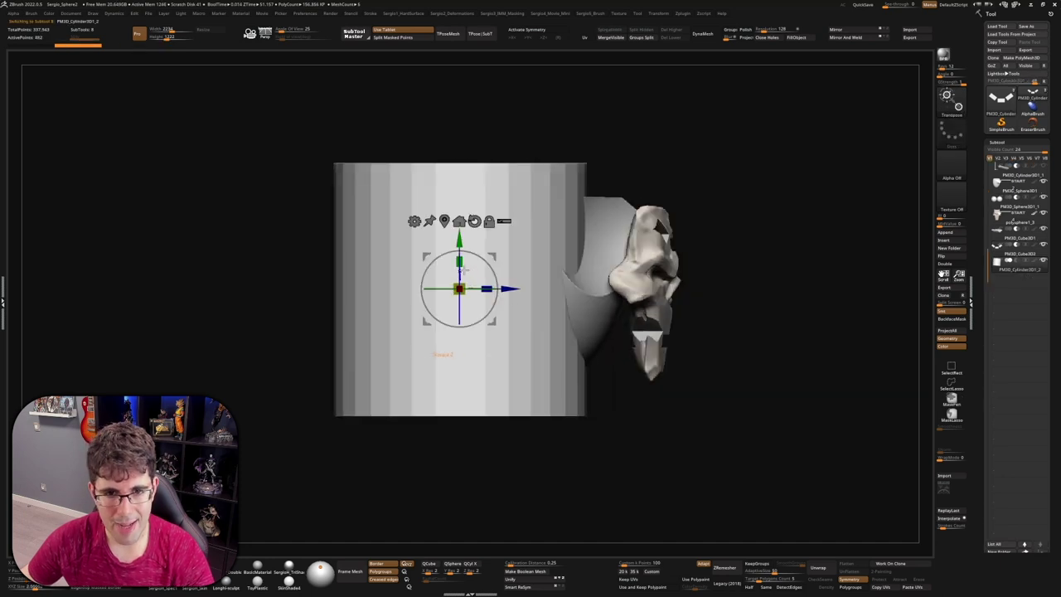
drag(461, 264, 461, 173)
mouse_move(458, 288)
mouse_down()
mouse_move(452, 177)
mouse_move(613, 377)
mouse_move(623, 426)
mouse_move(607, 323)
mouse_move(693, 312)
mouse_up()
key(q)
key(f)
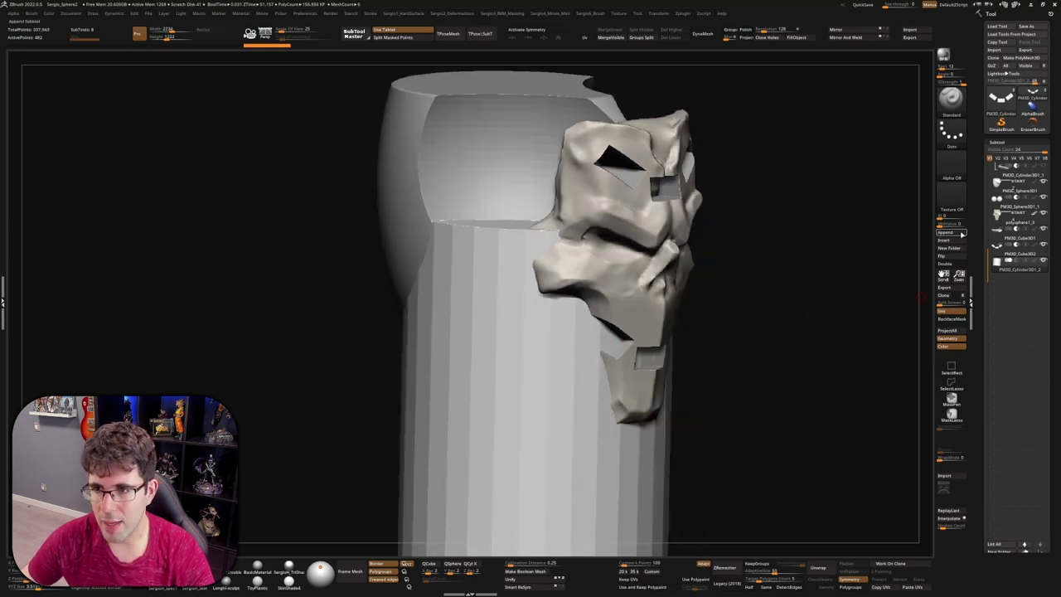
- Append a Cone3D, lay it on its side, and sink it into the column's front
click(962, 233)
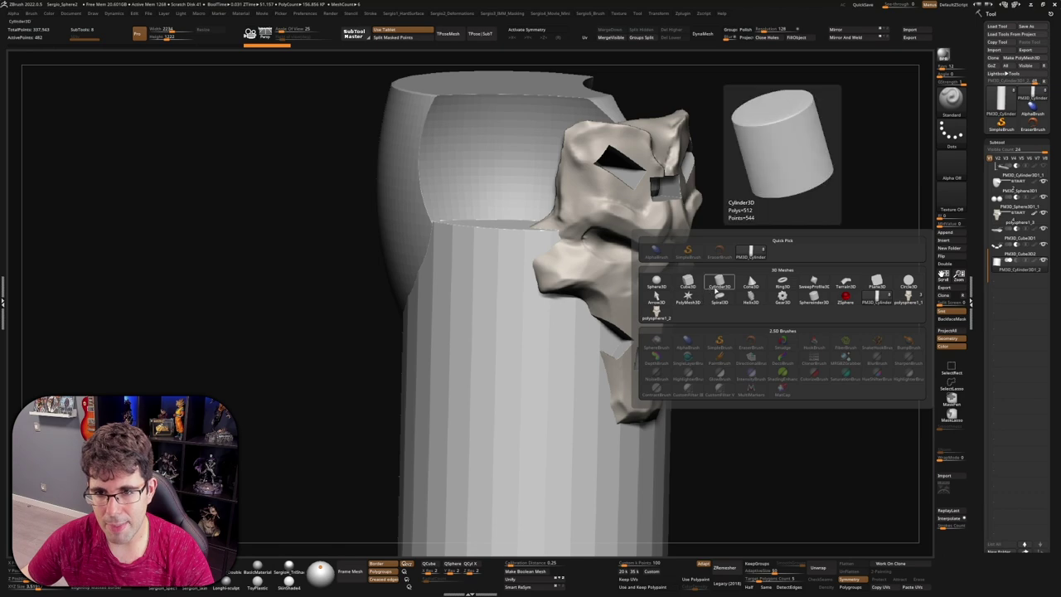
click(750, 282)
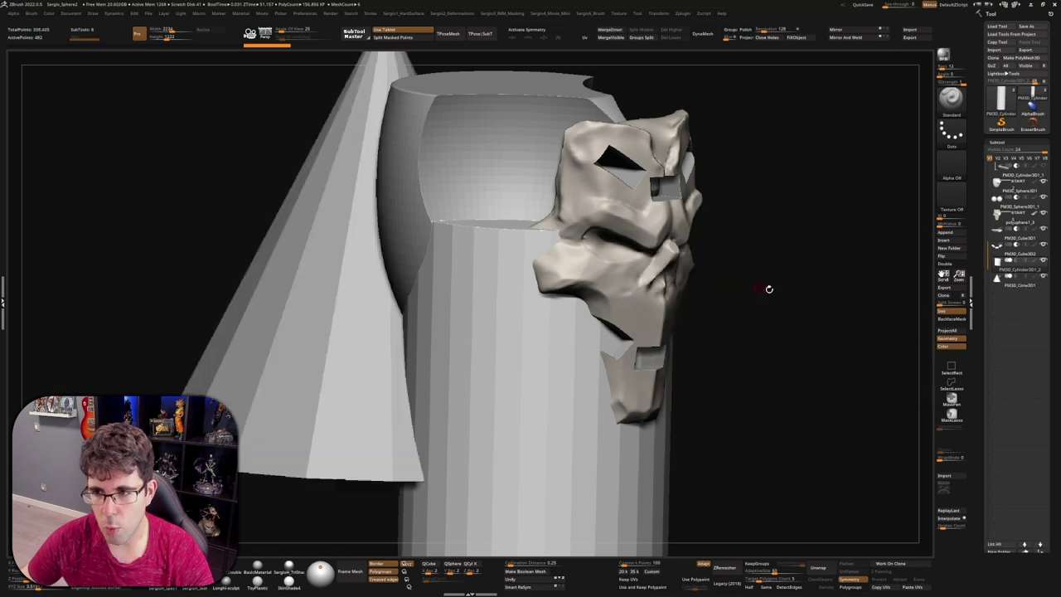
click(1019, 285)
key(w)
key(f)
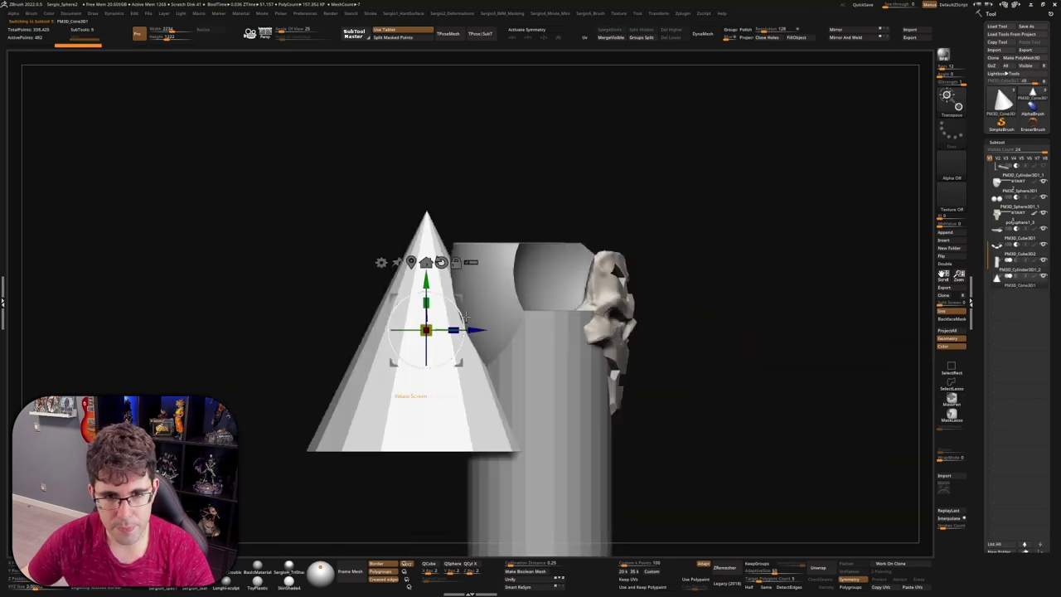
drag(465, 317, 426, 385)
mouse_move(426, 331)
mouse_down()
mouse_move(630, 409)
mouse_move(788, 368)
mouse_up()
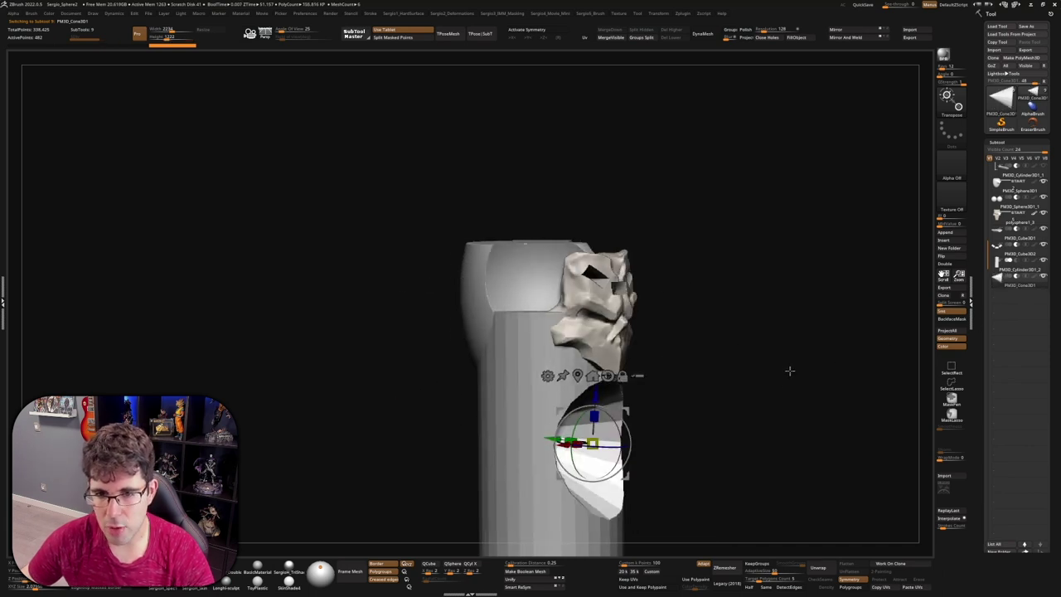
key(q)
- Orbit and frame the whole column to check the conical hollow below the mask
scroll(636, 415, up, 5)
right_drag(637, 414, 630, 287)
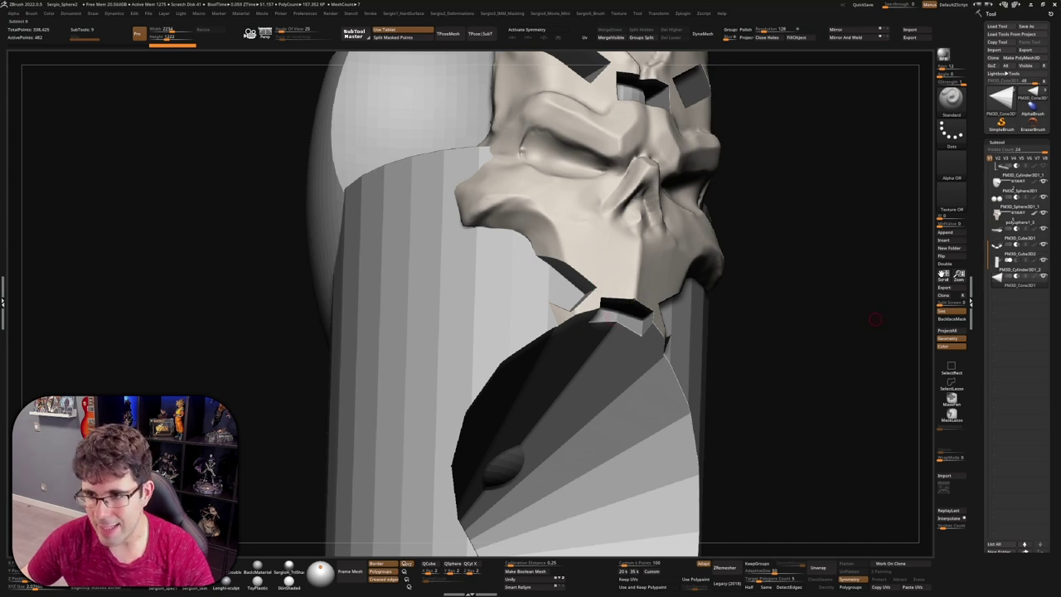
click(1013, 262)
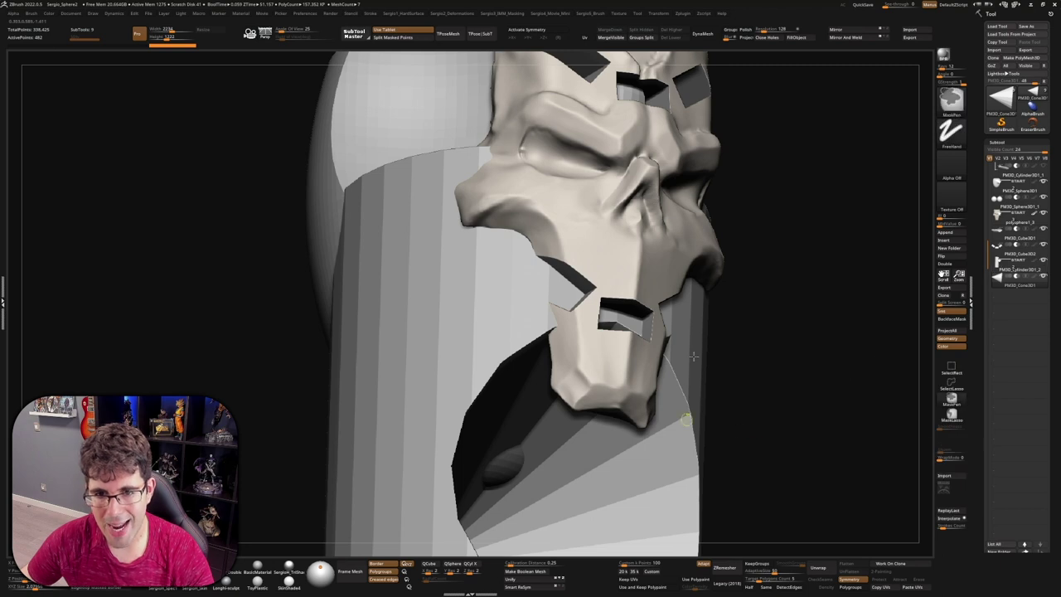
key(f)
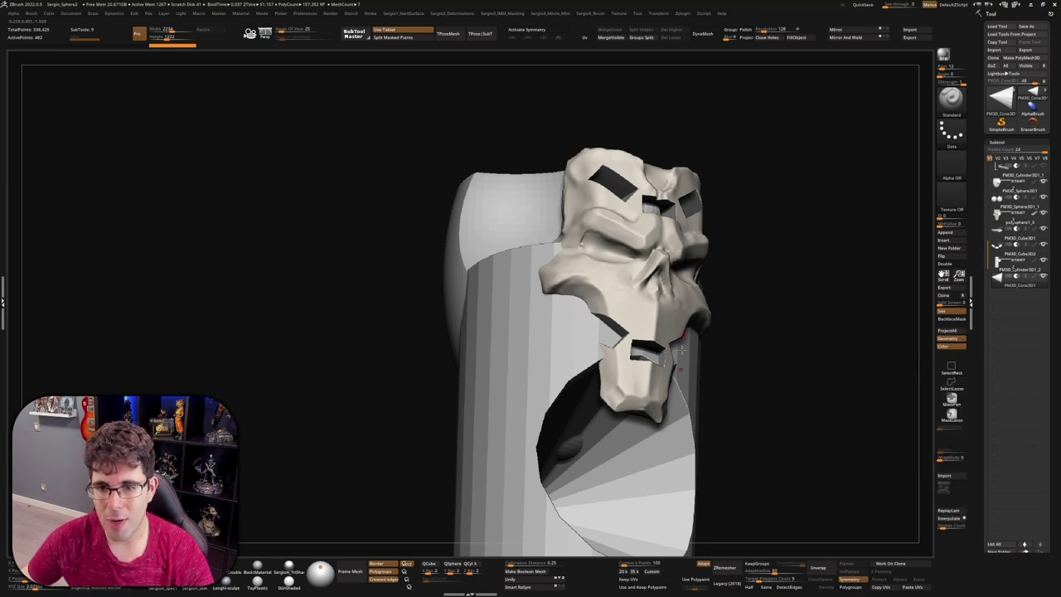
right_drag(680, 353, 682, 291)
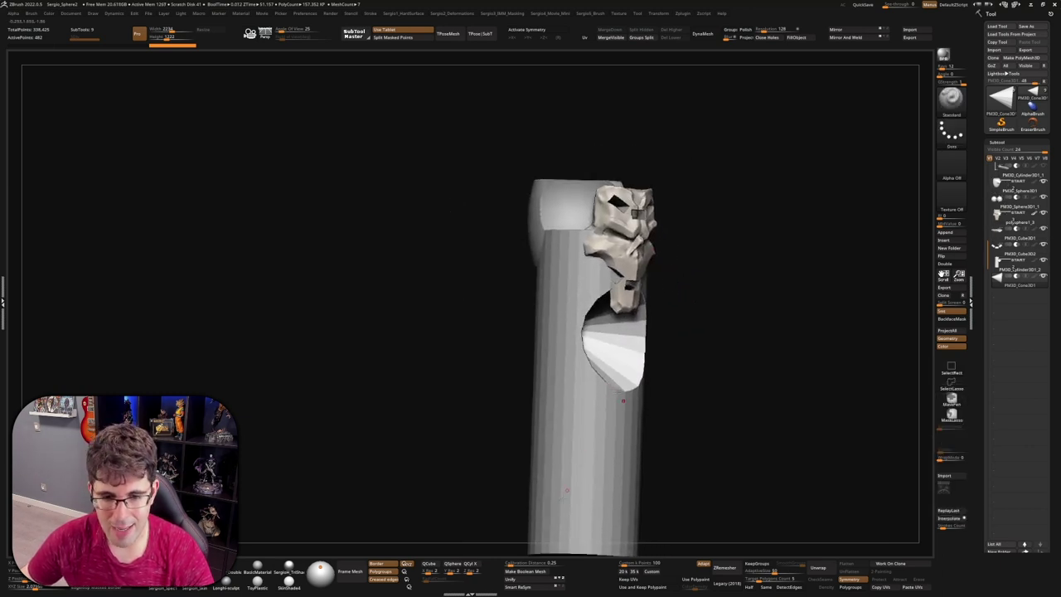
- Use Make Boolean Mesh to bake the cup, column, mask and hollows into a new real-geometry tool
scroll(995, 522, down, 3)
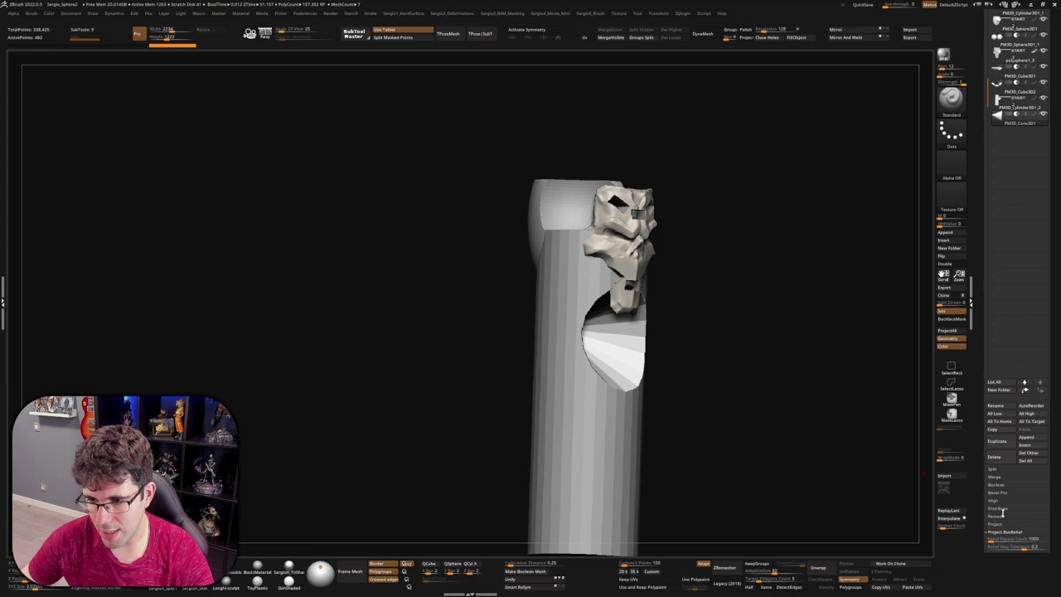
click(1008, 486)
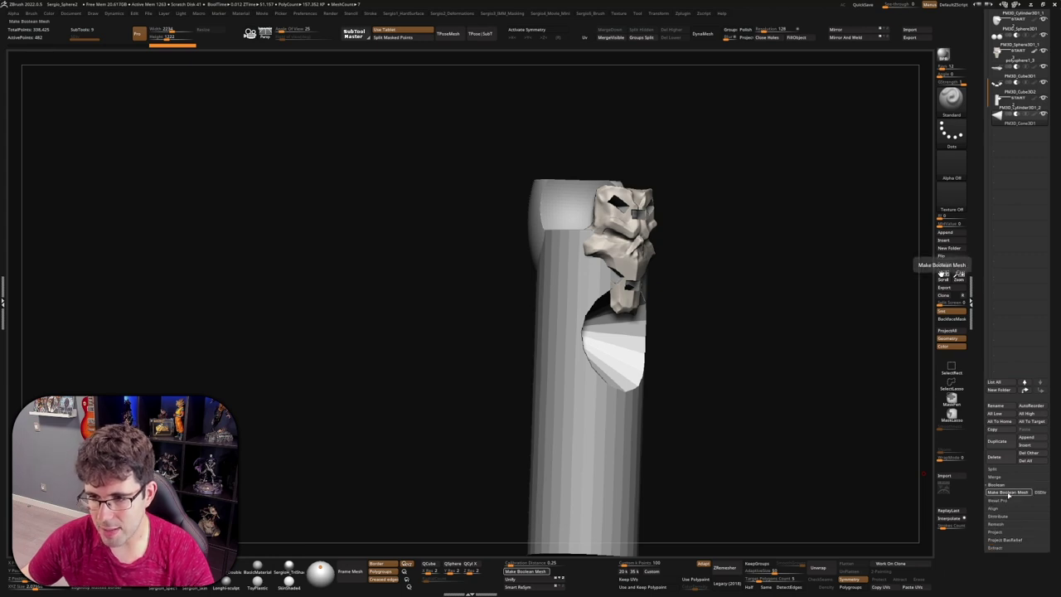
click(1007, 492)
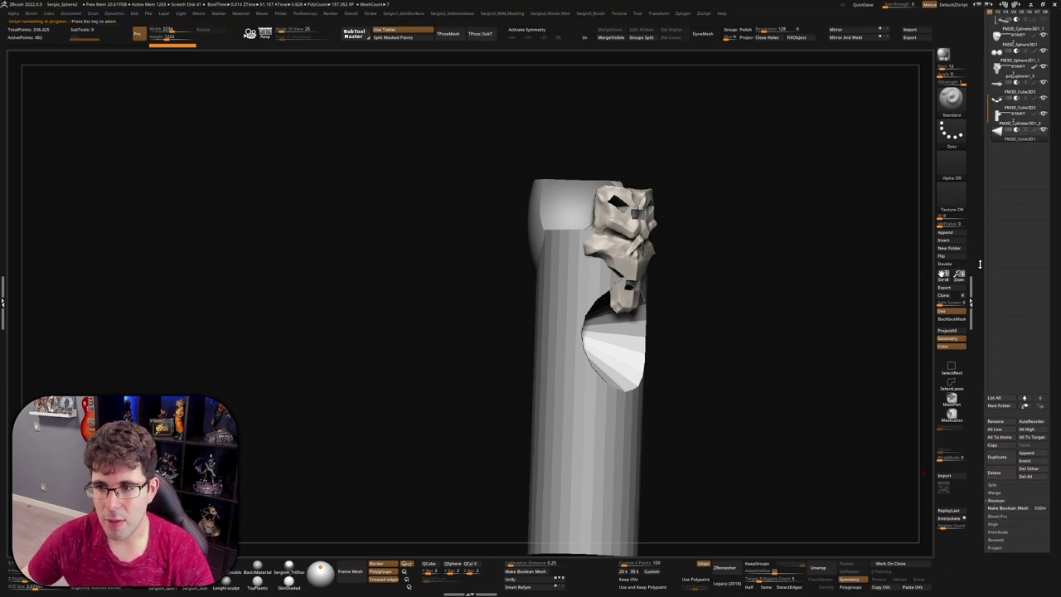
drag(980, 263, 981, 404)
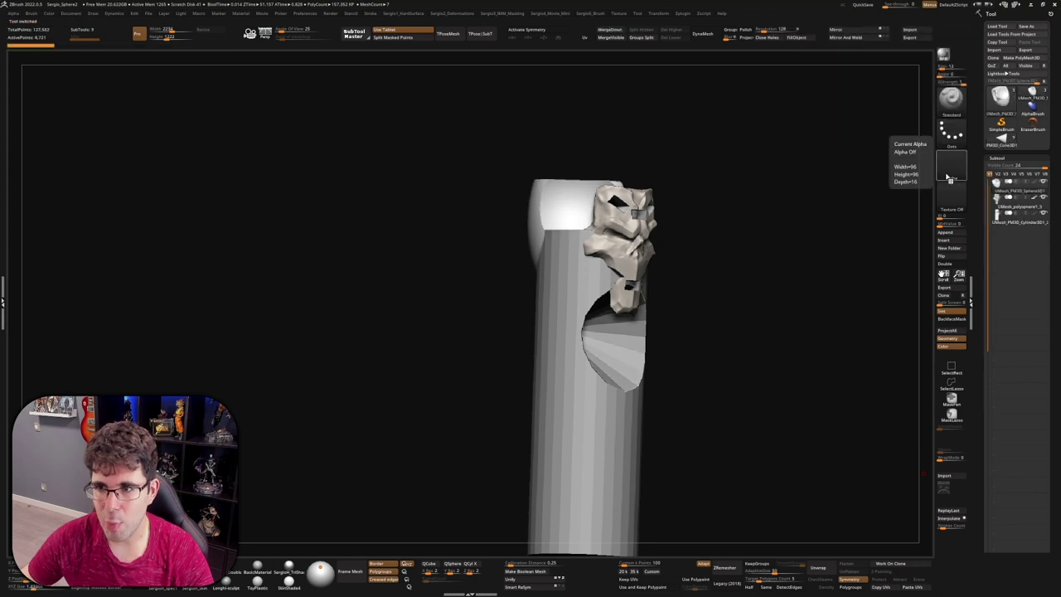
drag(746, 332, 595, 292)
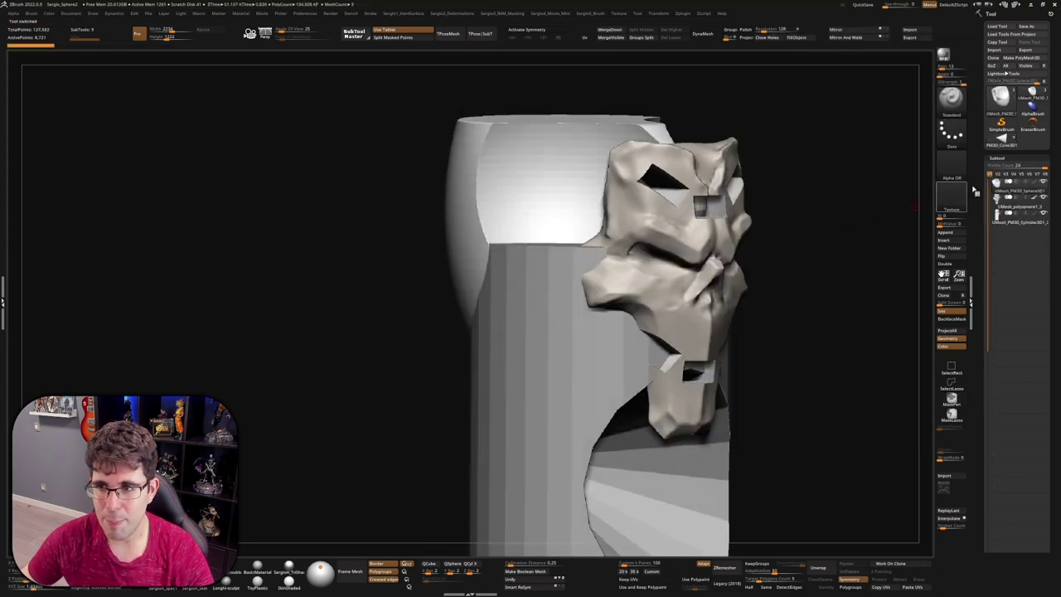
key(ctrl+z)
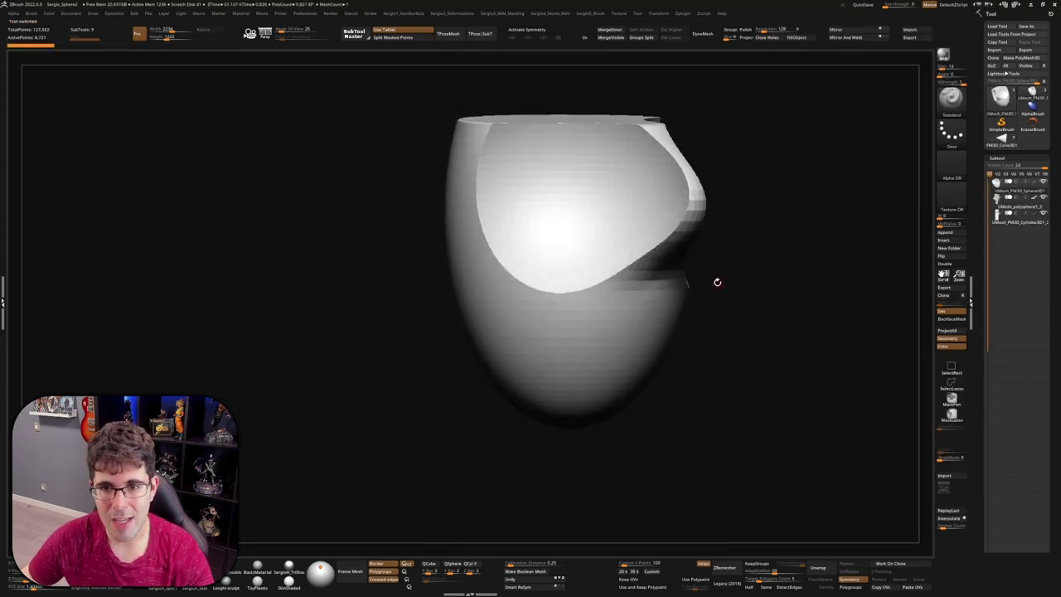
key(ctrl+z)
key(ctrl+z)
key(ctrl+shift+z)
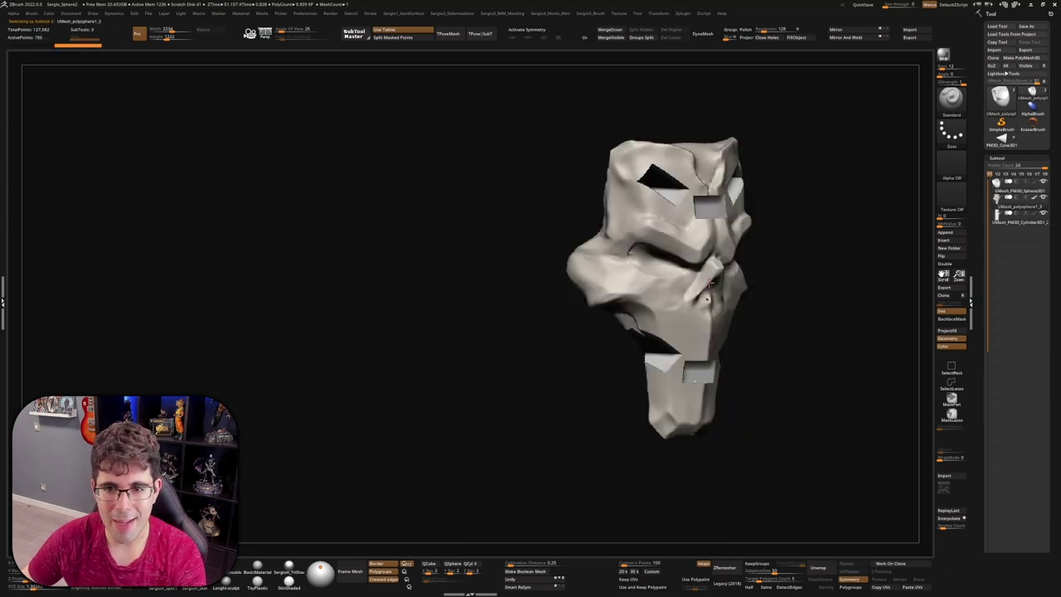
key(ctrl+z)
key(ctrl+z)
key(ctrl+z)
key(ctrl+z)
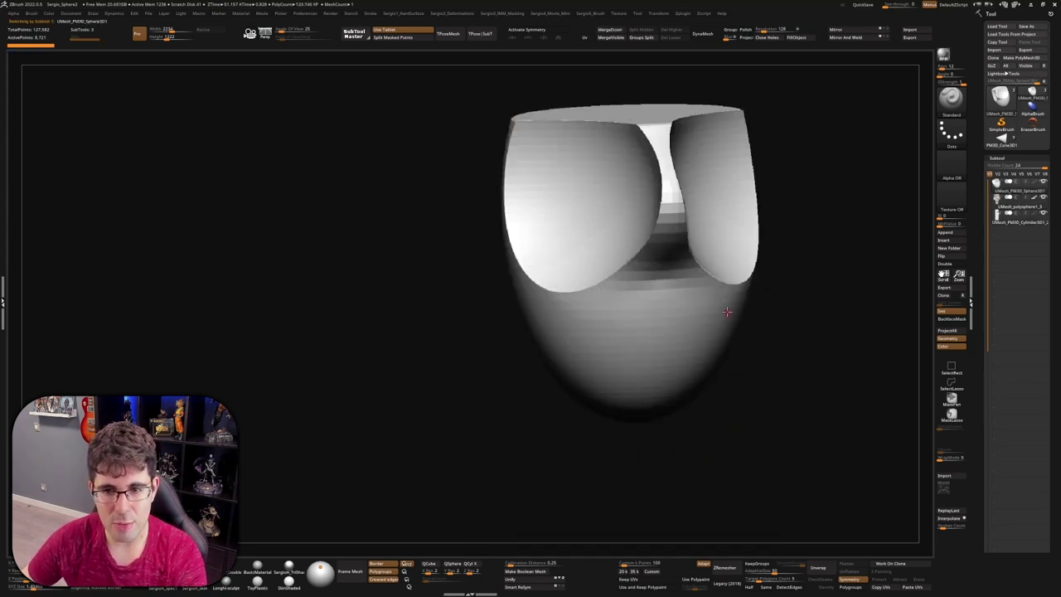
key(ctrl+shift+z)
key(ctrl+shift+z)
key(ctrl+shift+z)
key(ctrl+z)
key(ctrl+shift+z)
key(ctrl+z)
key(ctrl+z)
key(ctrl+z)
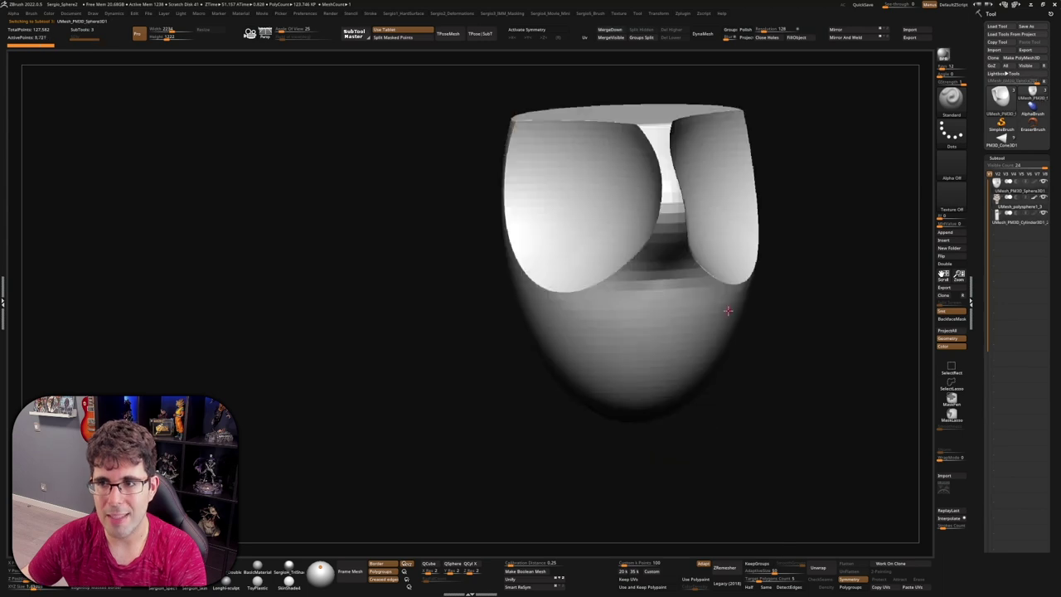
drag(706, 296, 943, 216)
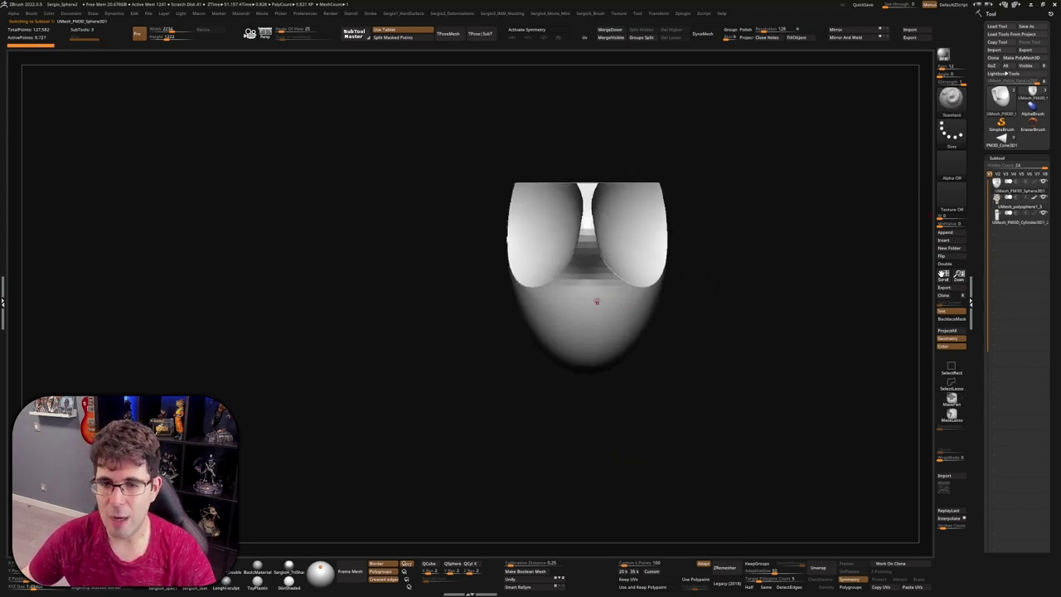
key(ctrl+shift+z)
key(ctrl+shift+z)
key(ctrl+shift+z)
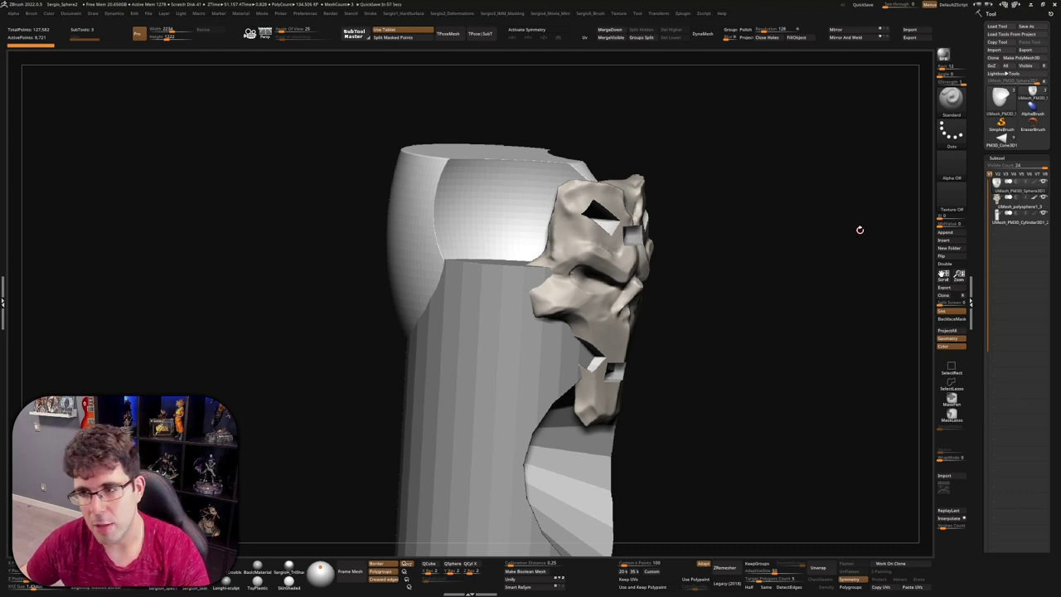
- Orbit the baked cylinder, cup and skull mask, checking polygroups, and settle on a straight side view
drag(756, 296, 695, 313)
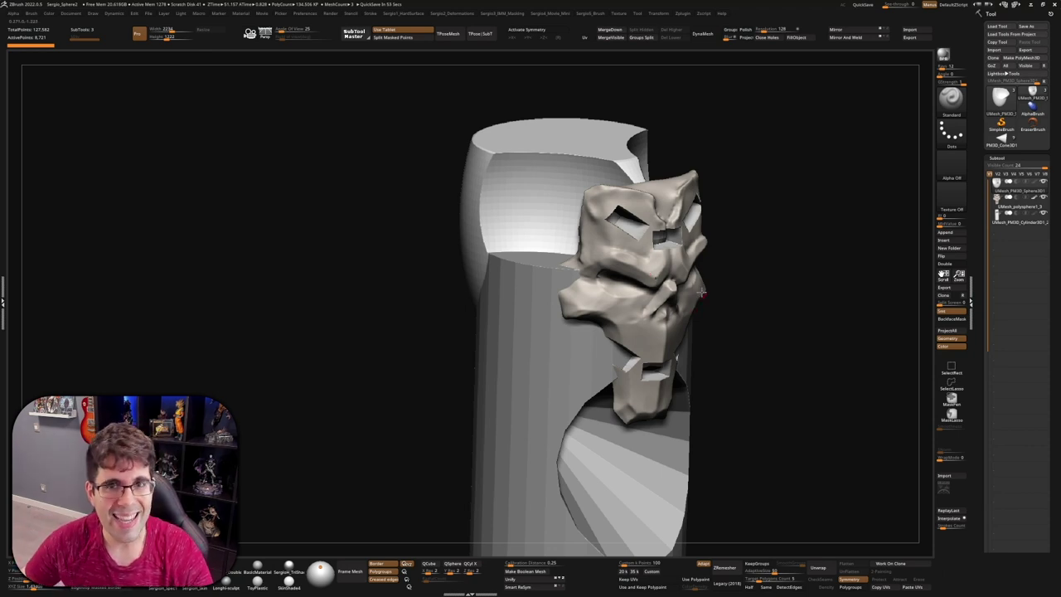
key(shift+f)
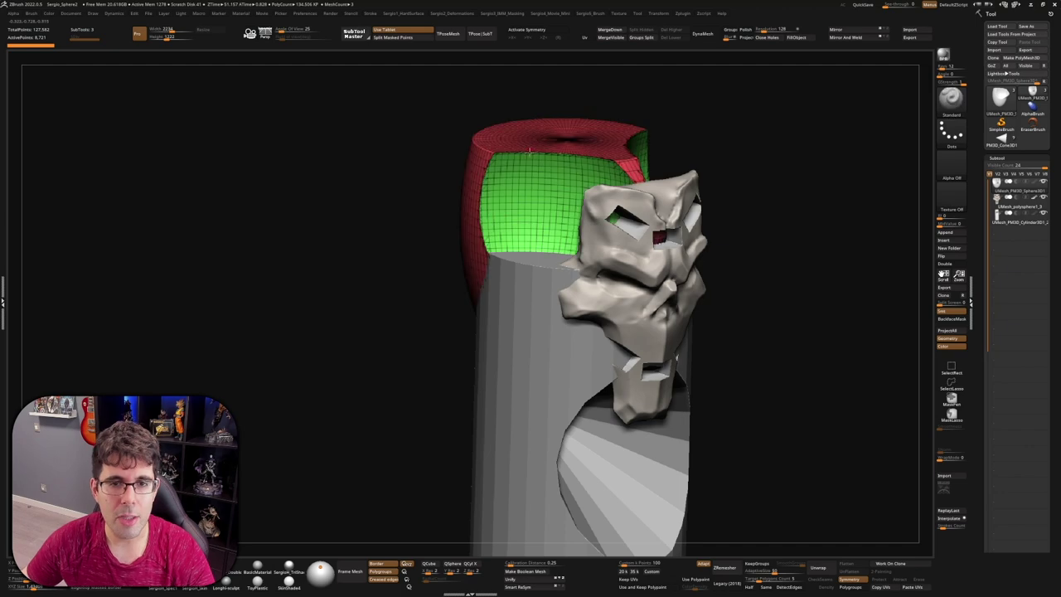
mouse_move(528, 160)
alt+right_down()
mouse_move(575, 407)
mouse_move(546, 455)
mouse_move(577, 170)
alt+right_up()
mouse_move(586, 225)
ctrl+right_down()
mouse_move(588, 301)
mouse_move(563, 130)
ctrl+right_up()
key(shift+f)
right_drag(589, 289, 634, 246)
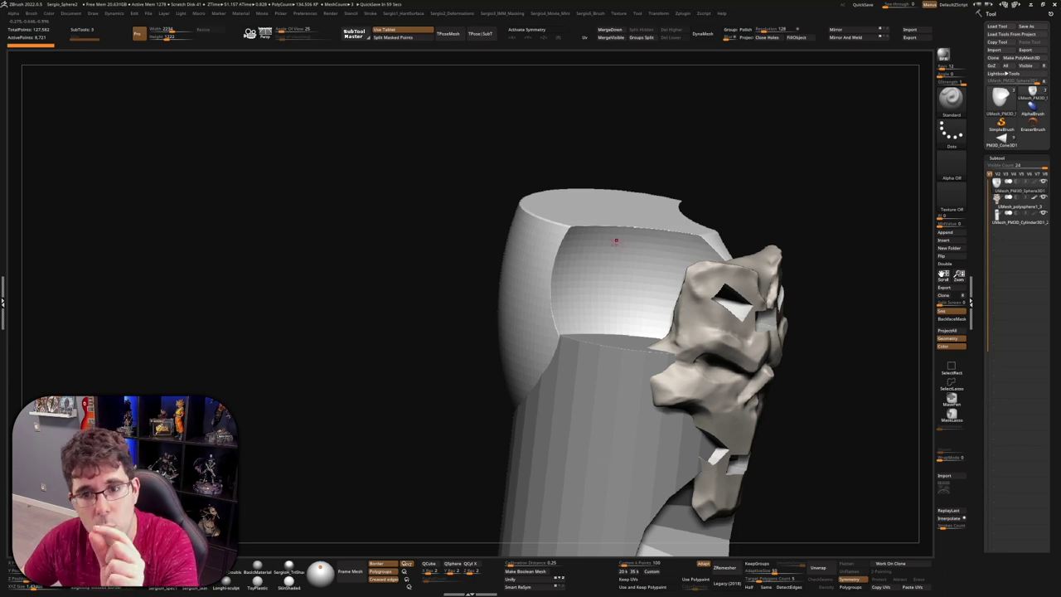
right_drag(604, 224, 577, 236)
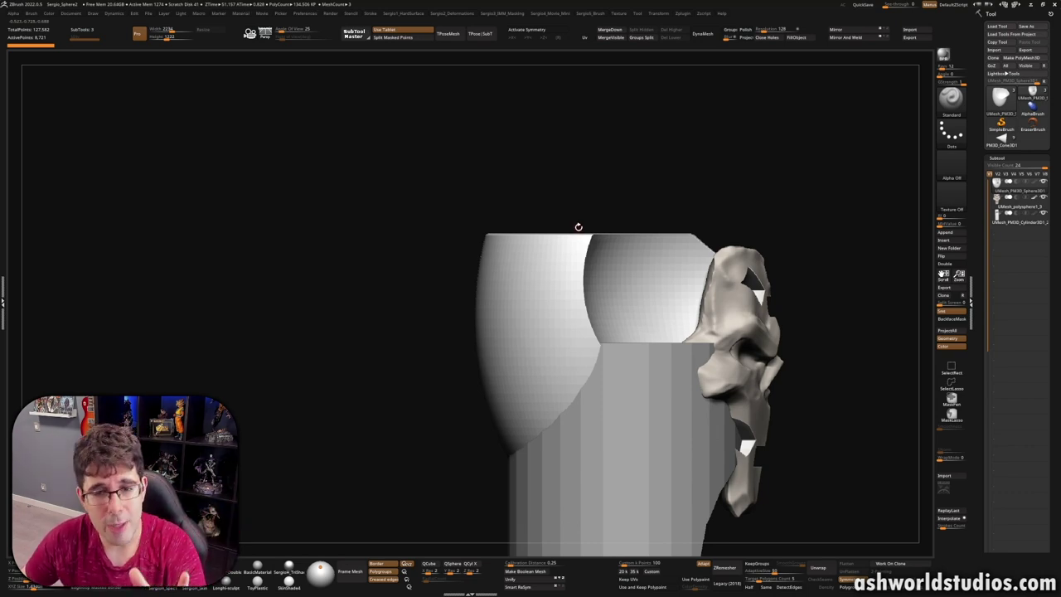
- Solo the cup subtool, frame it, and lasso-hide everything except its upper half
key(ctrl+shift+s)
key(f)
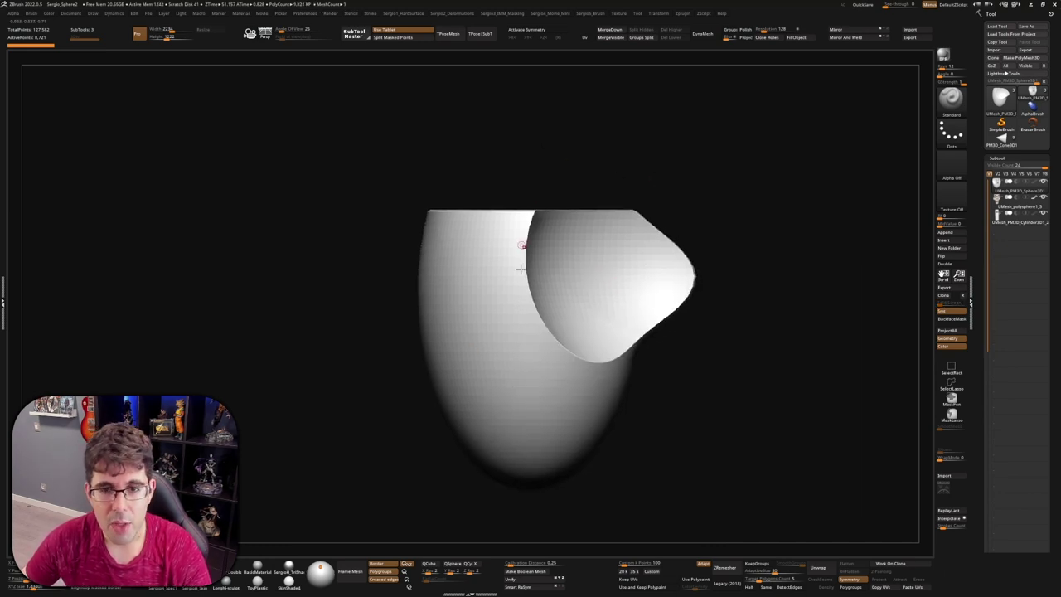
ctrl+shift+drag(333, 274, 289, 46)
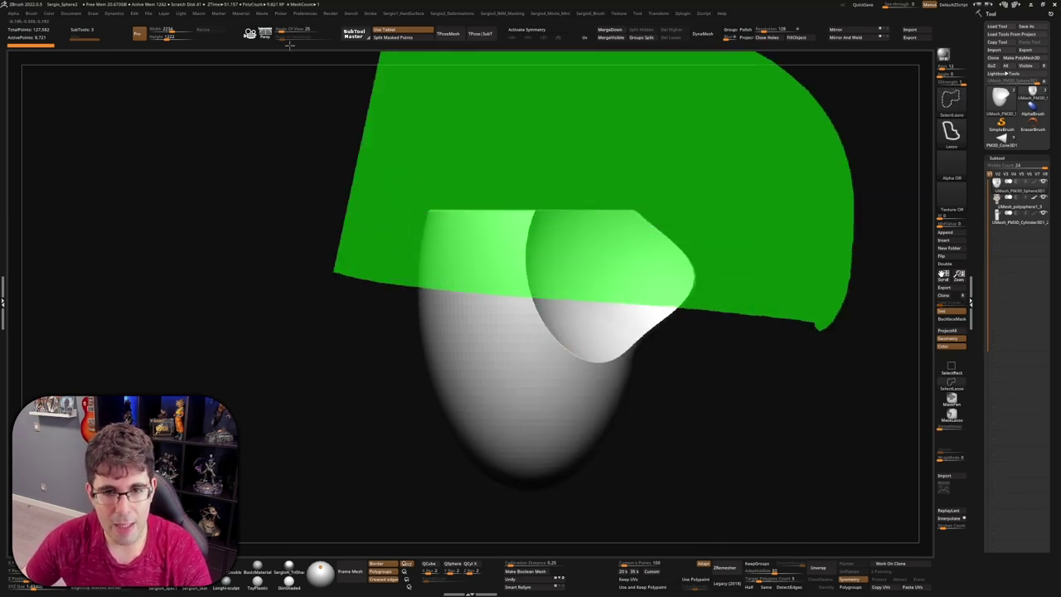
ctrl+shift+drag(816, 327, 591, 399)
- Rotate the cup top-down and from the side to inspect it, then unhide its hidden geometry
mouse_move(692, 299)
mouse_down()
mouse_move(679, 324)
mouse_move(691, 333)
mouse_up()
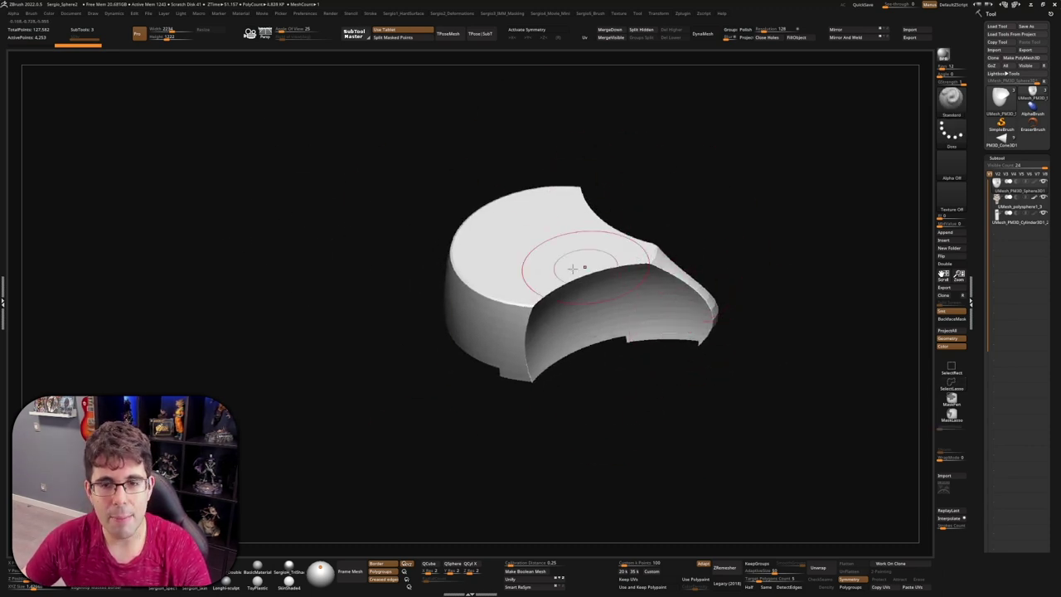
drag(572, 300, 538, 245)
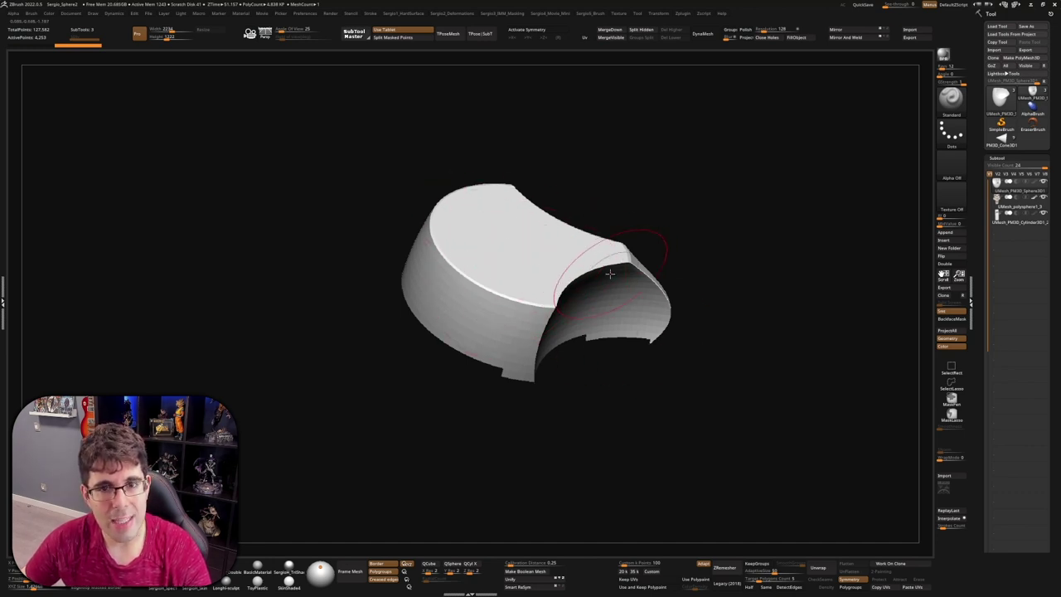
drag(609, 273, 608, 241)
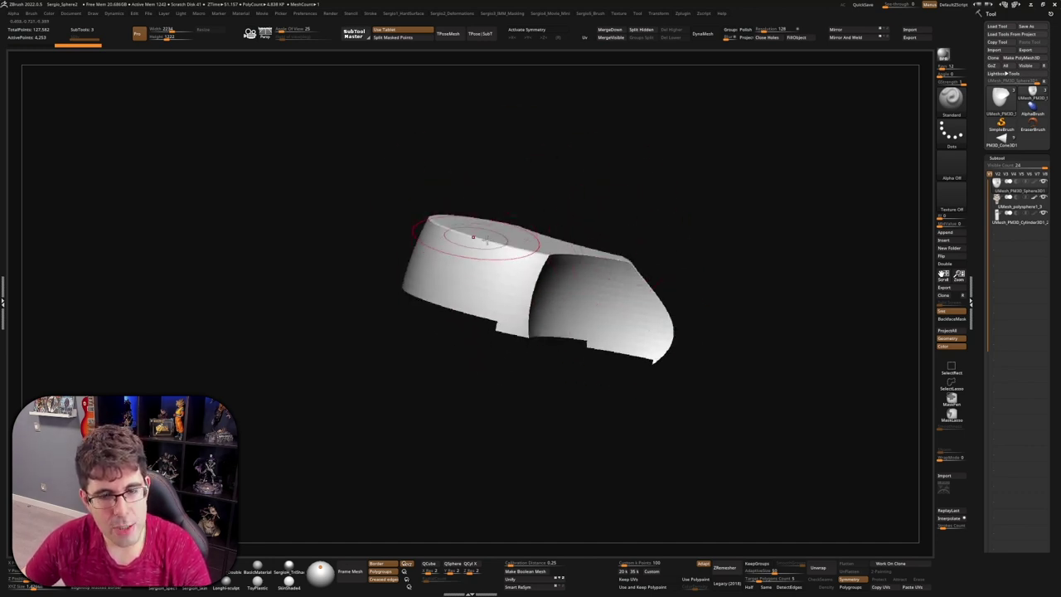
drag(469, 214, 583, 282)
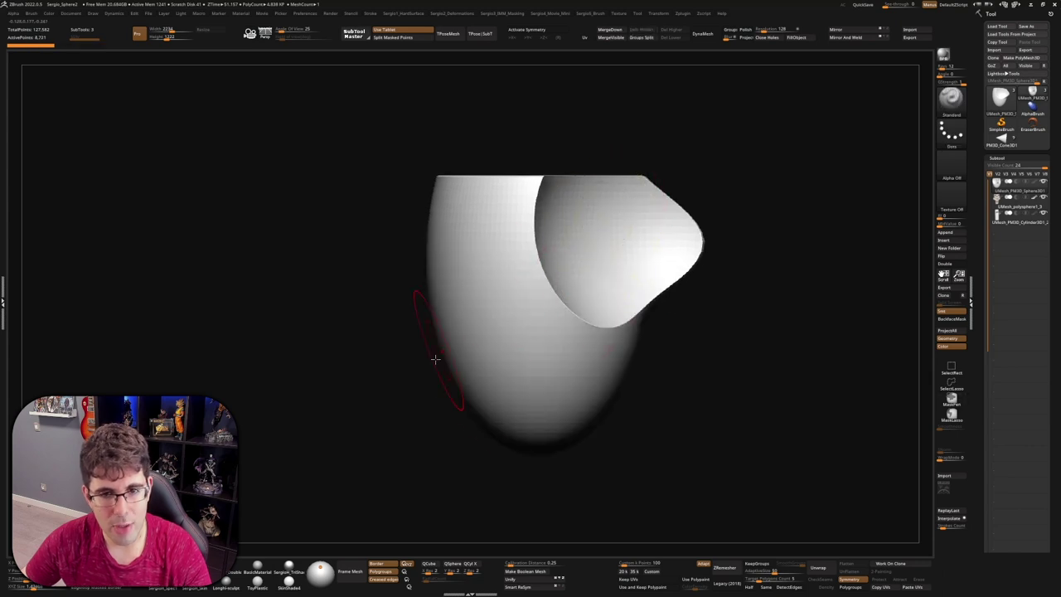
mouse_move(367, 367)
ctrl+shift+mouse_down()
mouse_move(497, 240)
mouse_move(458, 359)
ctrl+shift+mouse_up()
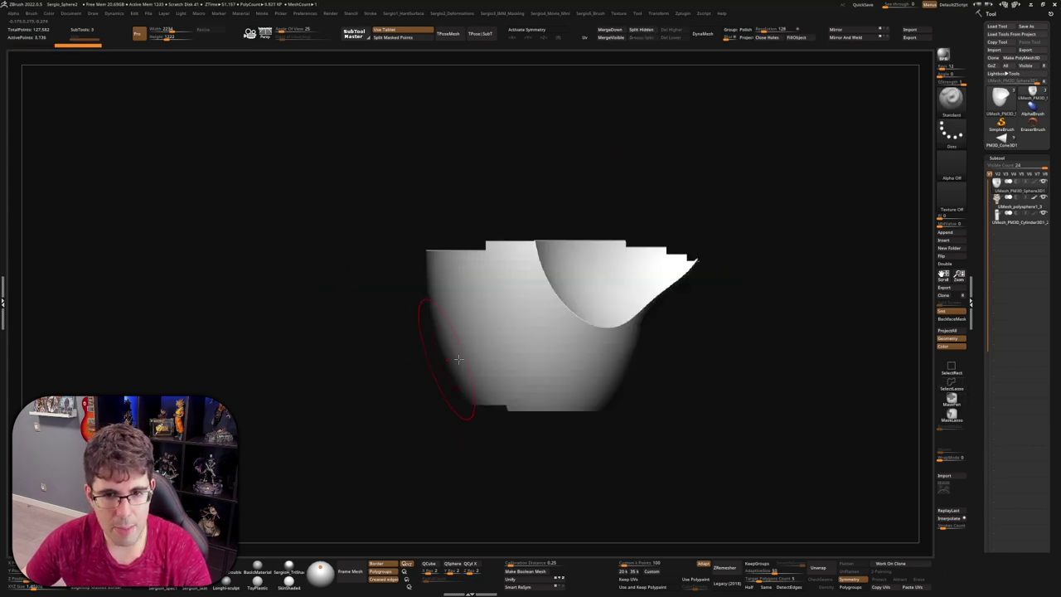
ctrl+shift+click(498, 425)
- Hide the lower part so only the bowl remains, with wireframe and polygroups shown
ctrl+shift+drag(421, 450, 379, 414)
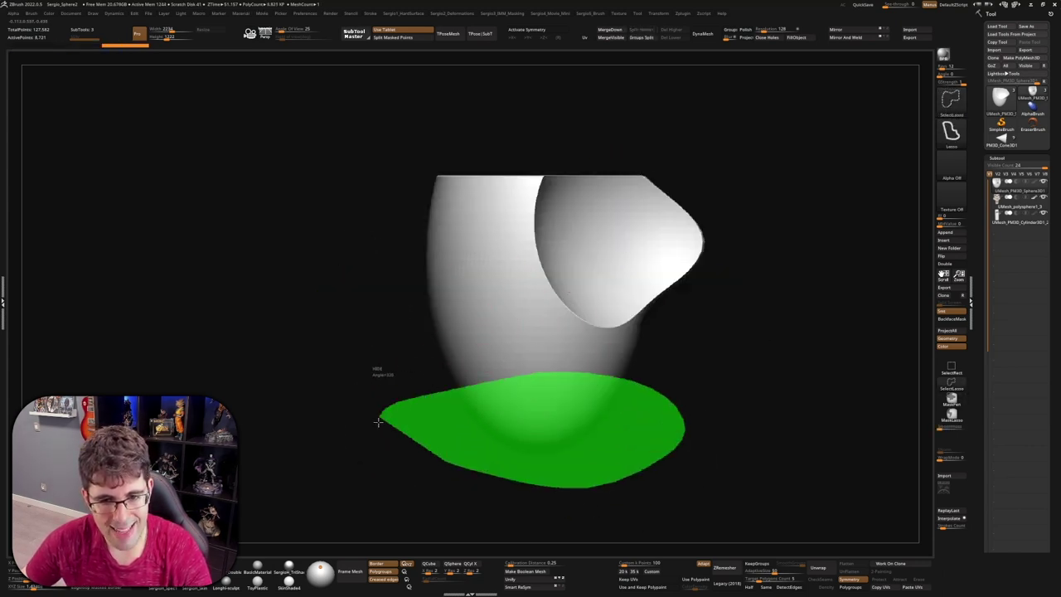
ctrl+right_drag(552, 420, 608, 433)
key(shift+f)
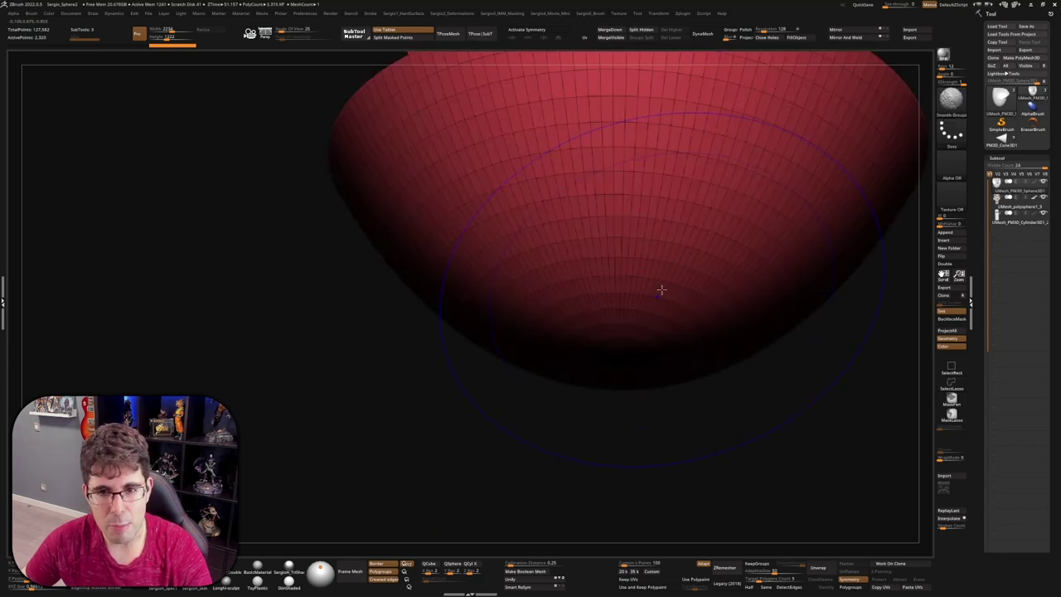
ctrl+right_drag(370, 343, 552, 254)
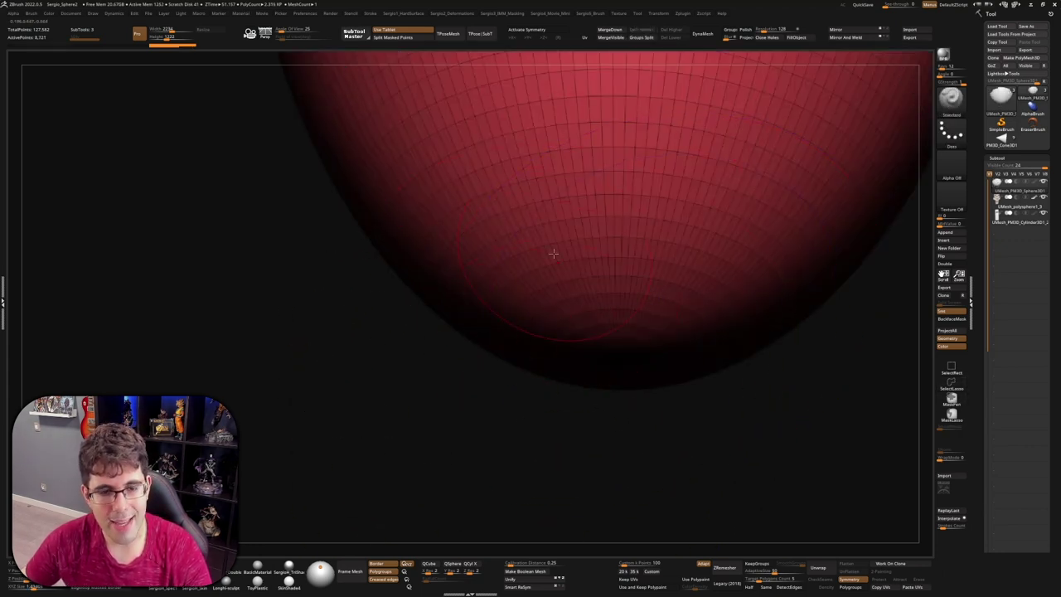
- Sculpt a test Standard brush stroke on the bowl's inner surface
key(s)
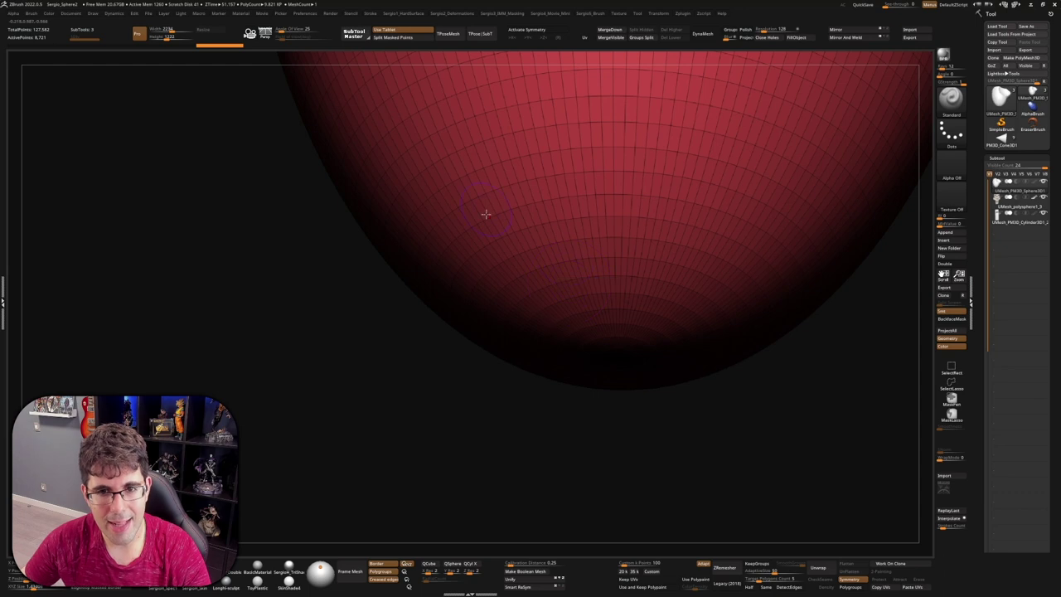
key(s)
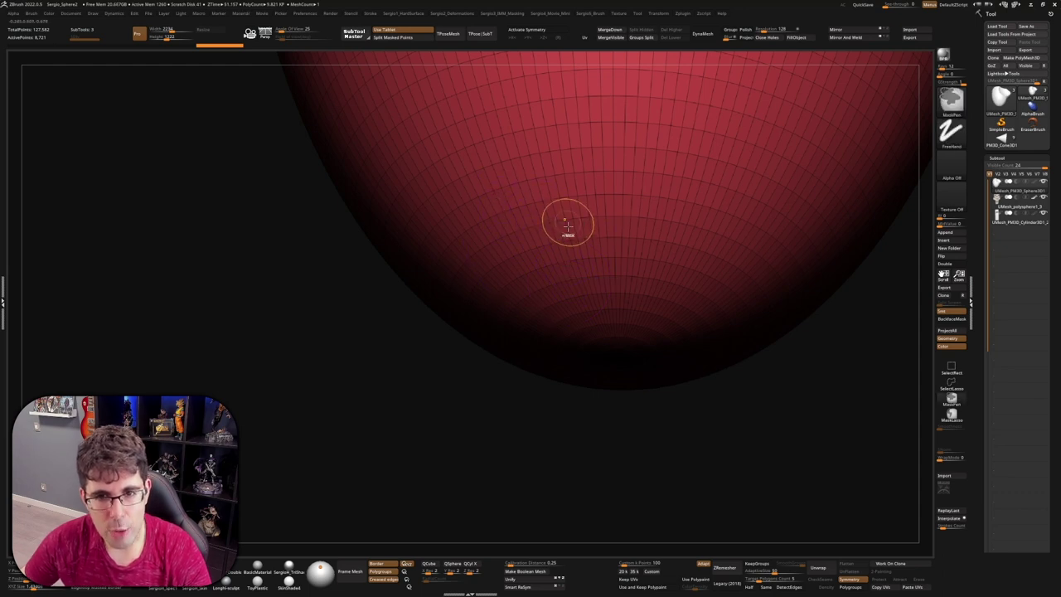
ctrl+right_drag(564, 220, 548, 260)
drag(580, 265, 637, 289)
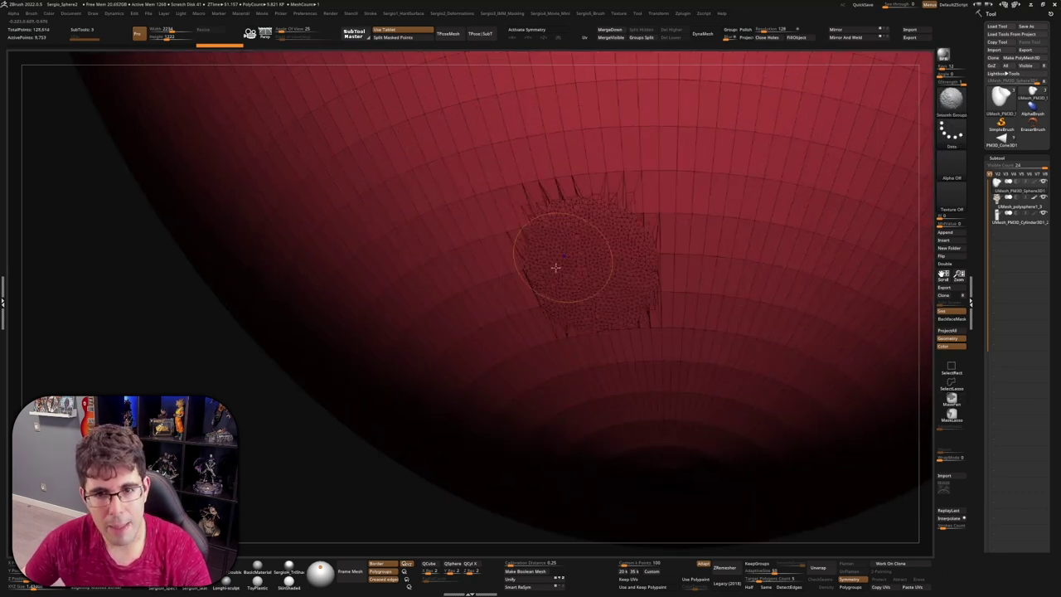
mouse_move(592, 391)
right_down()
mouse_move(678, 342)
mouse_move(581, 407)
right_up()
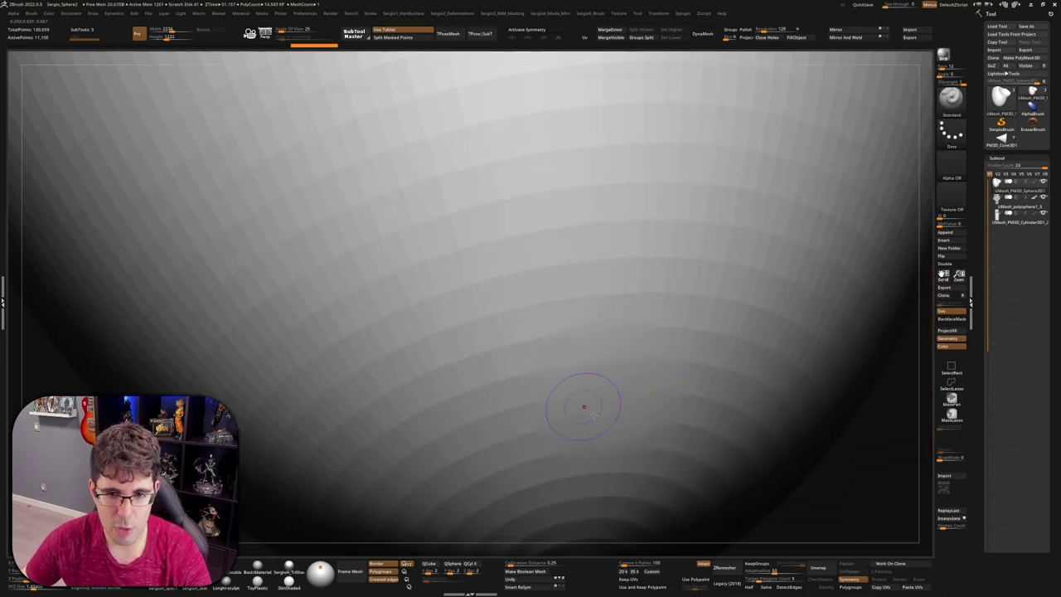
- Frame the whole cup and show Polyframe, revealing its red outer wall and green scooped section
key(f)
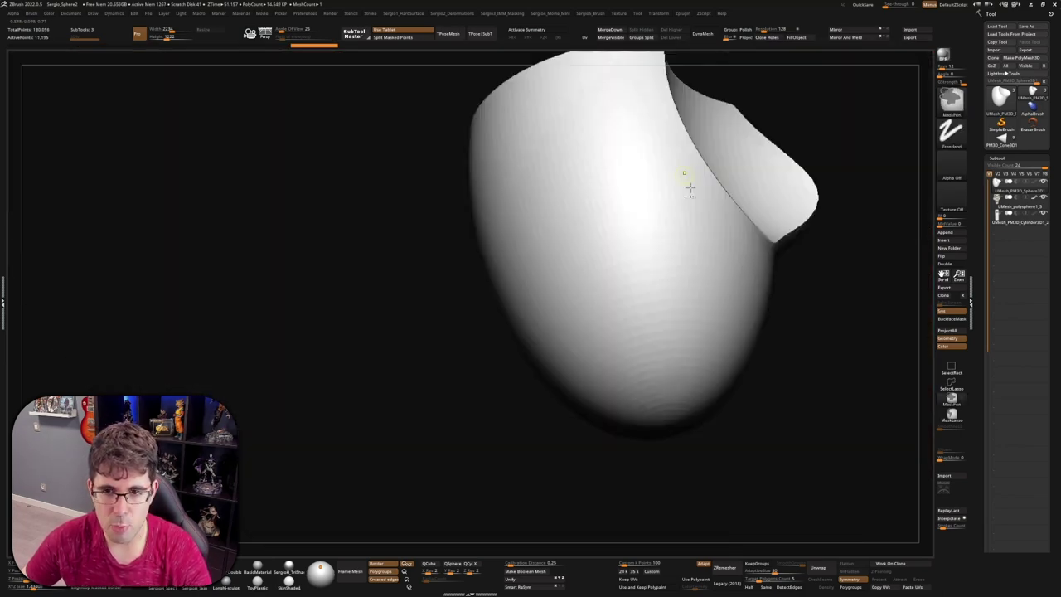
mouse_move(710, 249)
ctrl+right_down()
mouse_move(706, 319)
mouse_move(687, 170)
ctrl+right_up()
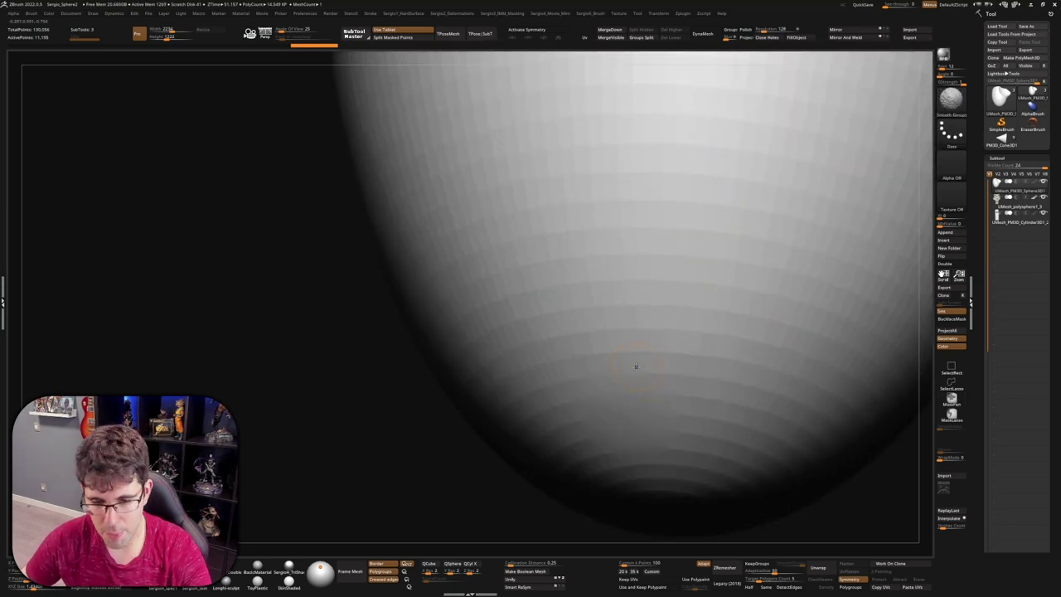
right_drag(635, 367, 652, 408)
mouse_move(703, 372)
ctrl+right_down()
mouse_move(675, 279)
mouse_move(733, 390)
mouse_move(560, 278)
mouse_move(607, 273)
ctrl+right_up()
key(shift+f)
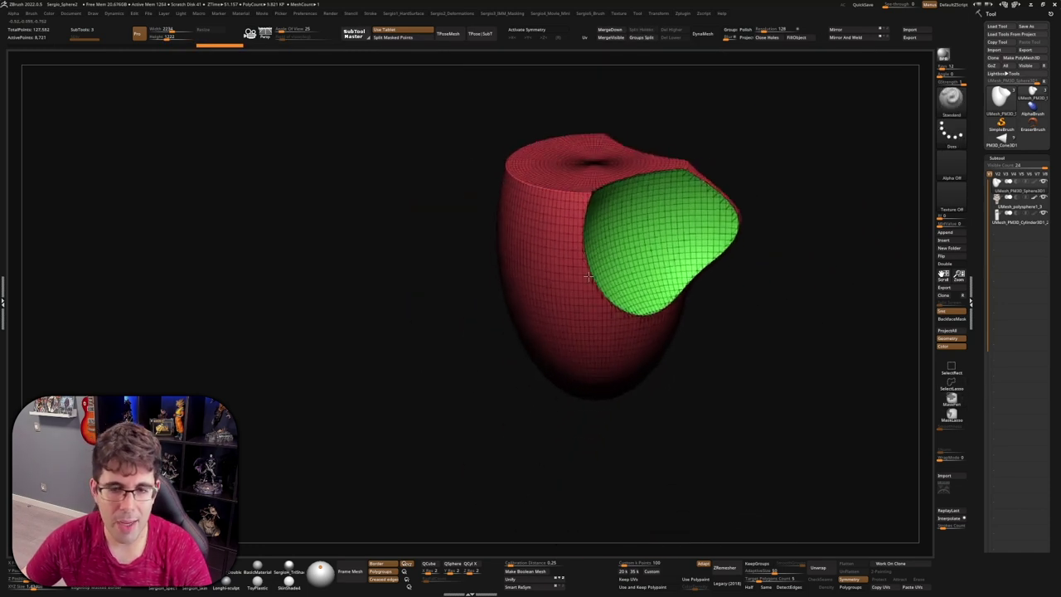
- Inspect the hole-closed cup DynaMeshed at resolution 384 with its polygroup wireframe
key(shift+f)
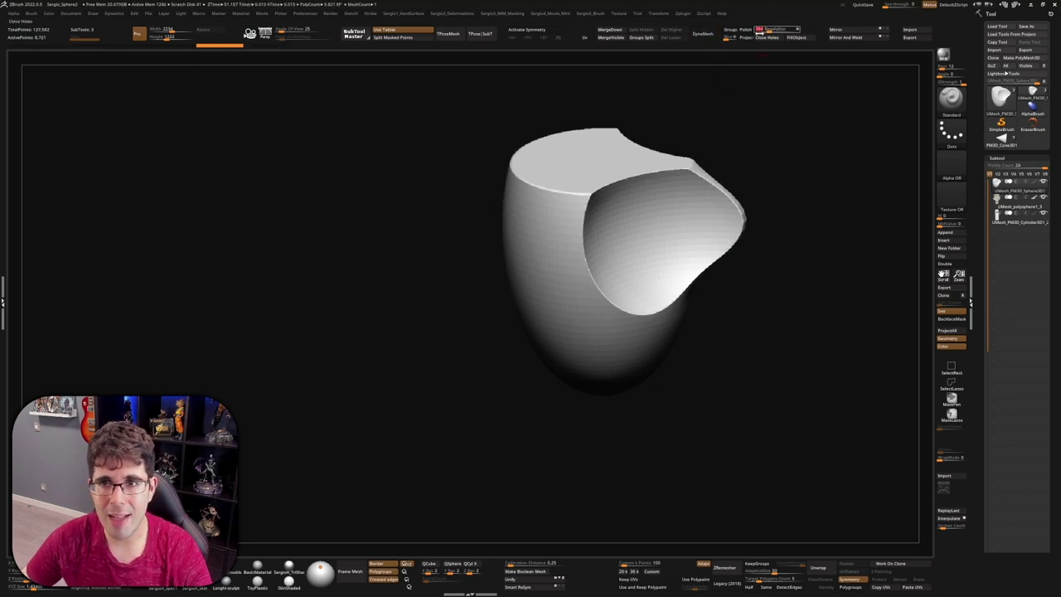
ctrl+right_drag(580, 171, 576, 330)
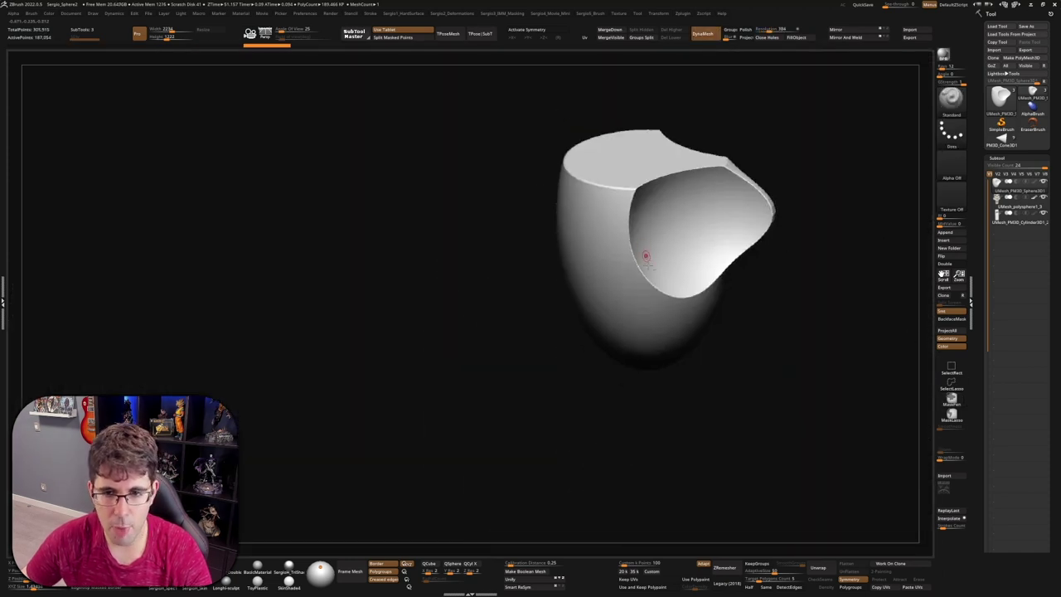
mouse_move(644, 256)
right_down()
mouse_move(675, 244)
mouse_move(656, 268)
right_up()
key(shift+f)
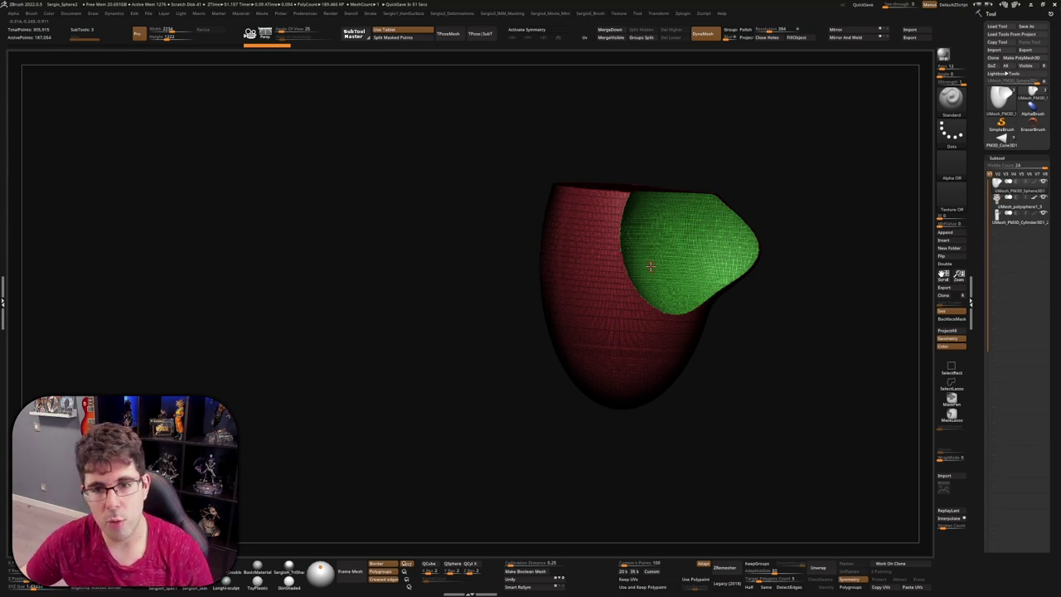
- Return to the original cup and rotate out to show the unhidden column and skull mask
key(shift+f)
key(f)
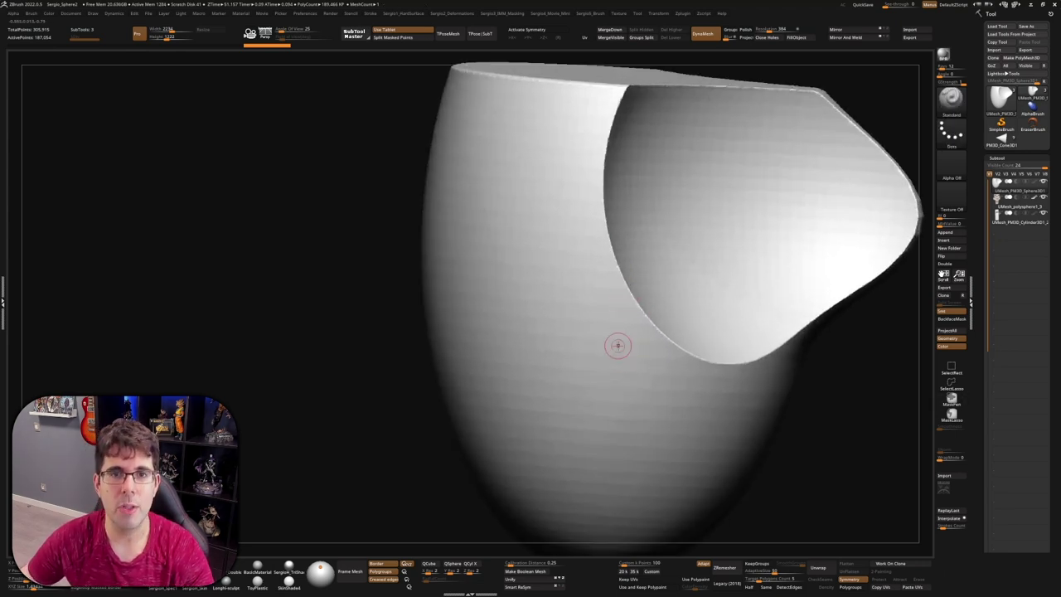
key(shift+f)
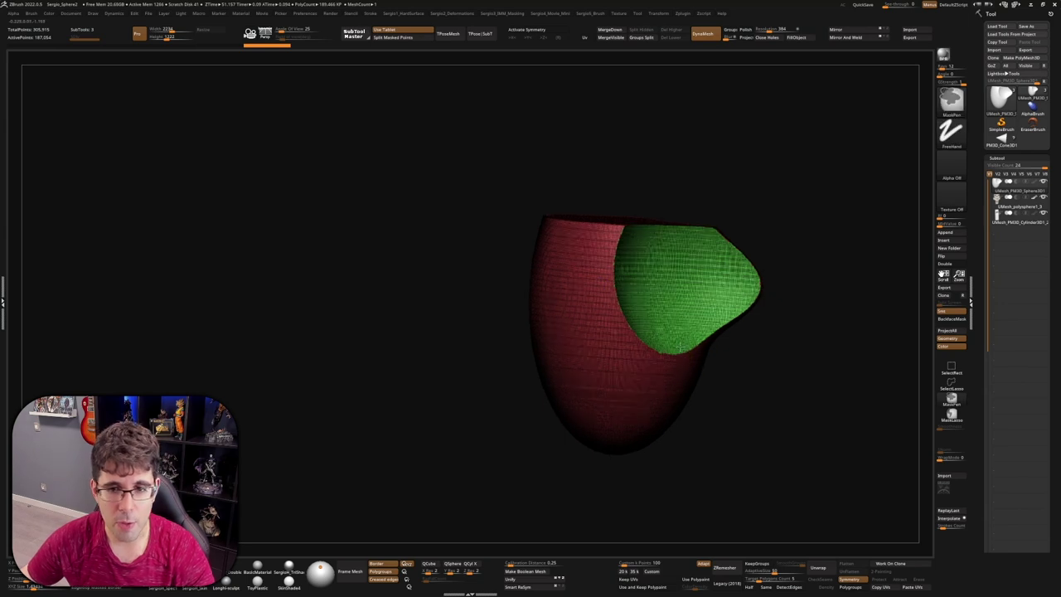
drag(599, 279, 679, 354)
key(shift+f)
key(ctrl)
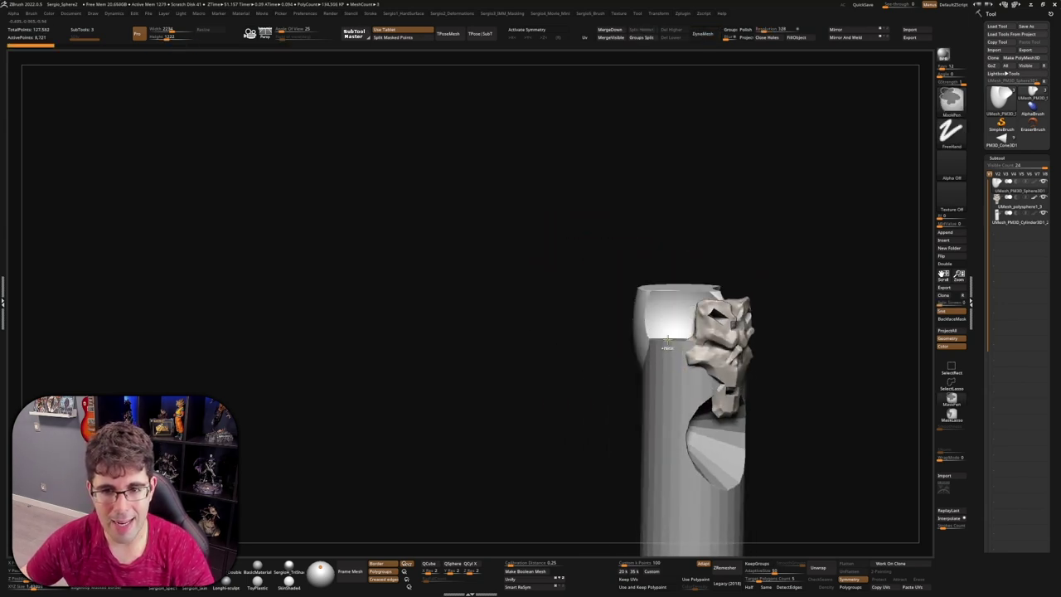
scroll(659, 351, up, 3)
key(shift+f)
key(shift+f)
scroll(668, 312, down, 3)
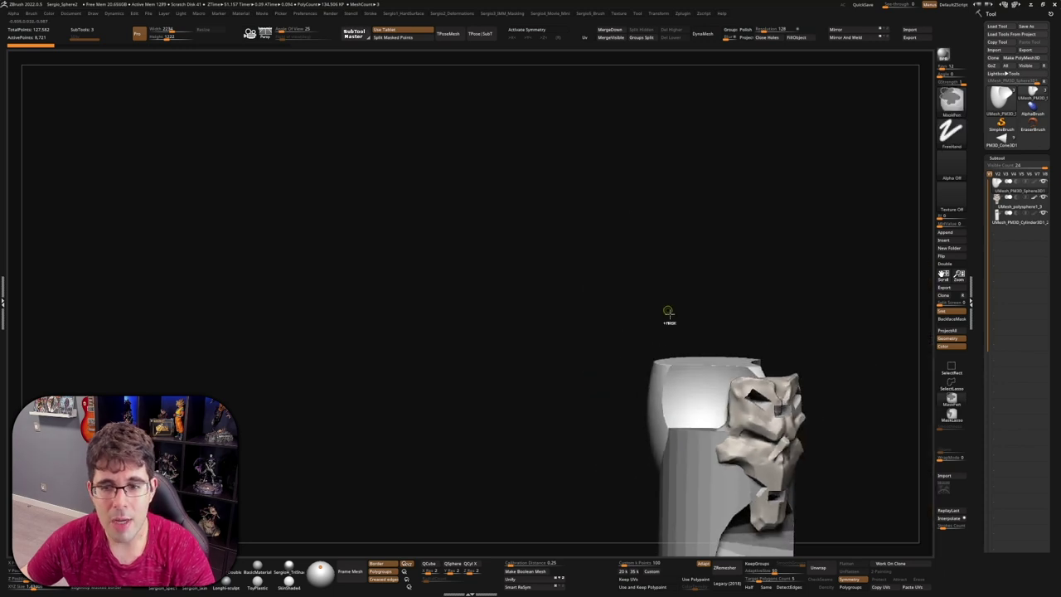
mouse_move(668, 312)
mouse_down()
mouse_move(728, 451)
mouse_move(680, 431)
mouse_up()
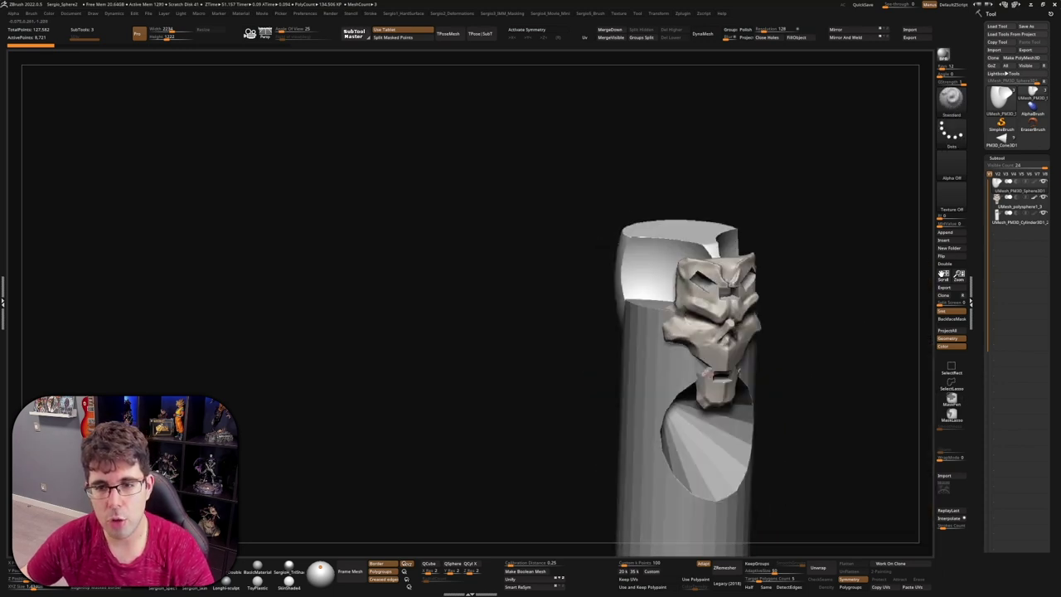